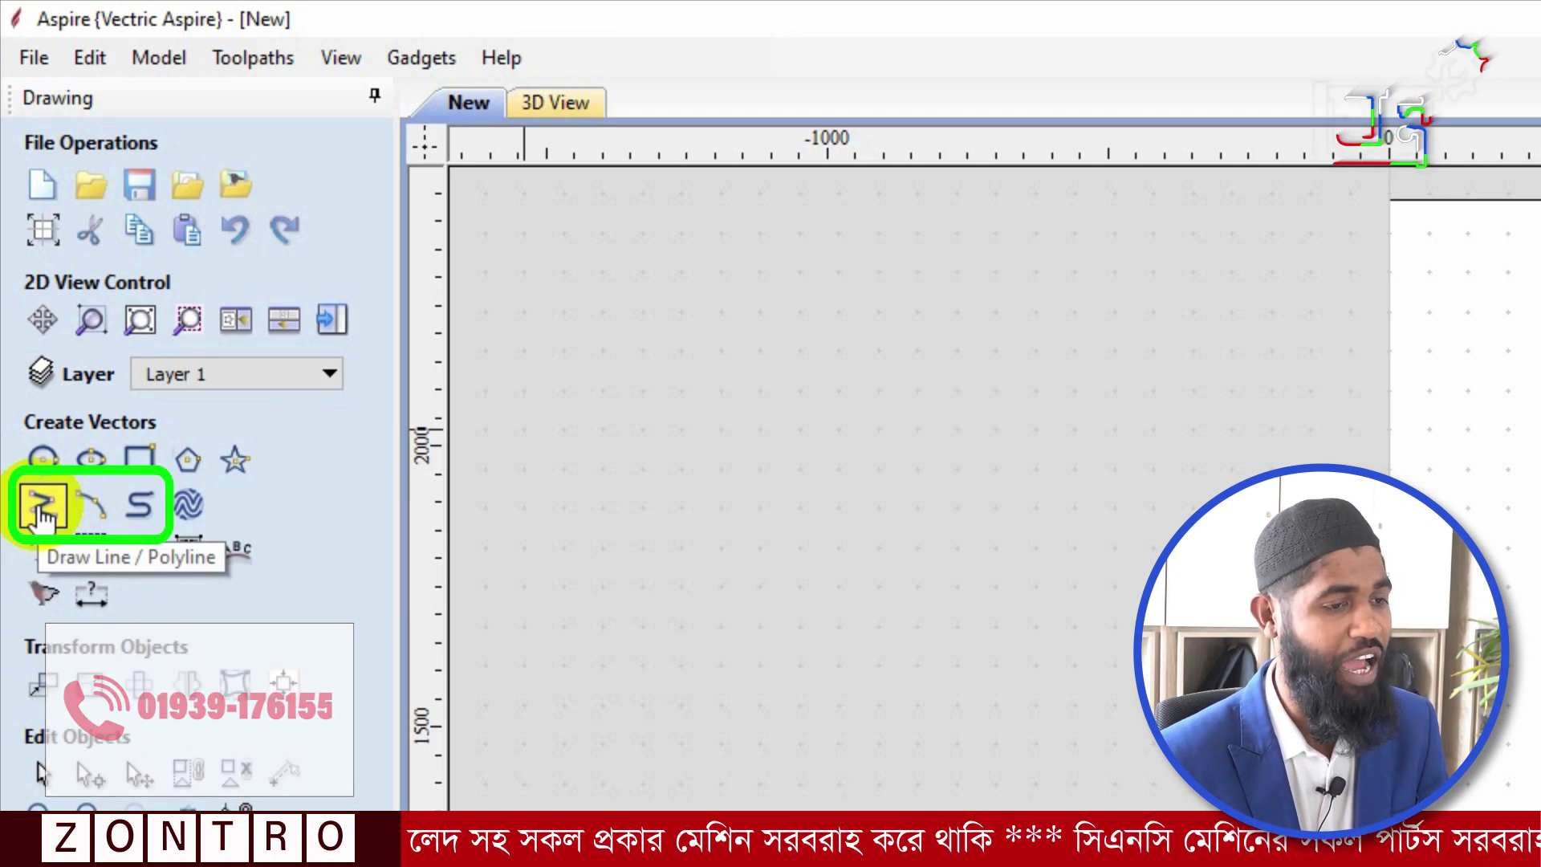
- Draw a closed rectangular polyline about 700 mm wide and 425 mm high, starting at X 75, Y 1540
{"action": "left_click", "coordinate": [40, 507]}
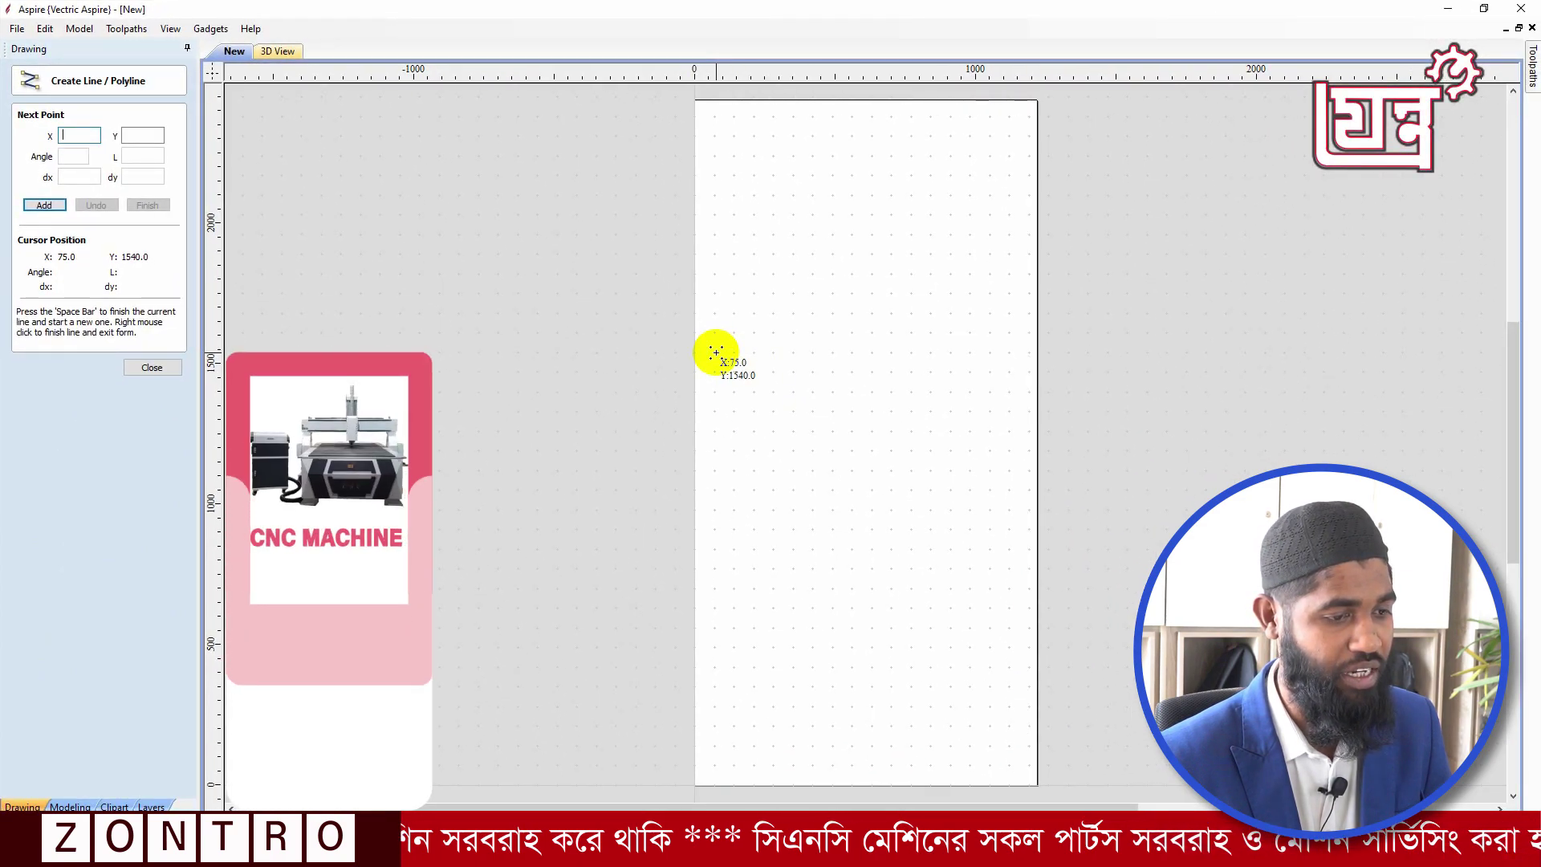
{"action": "left_click", "coordinate": [715, 352]}
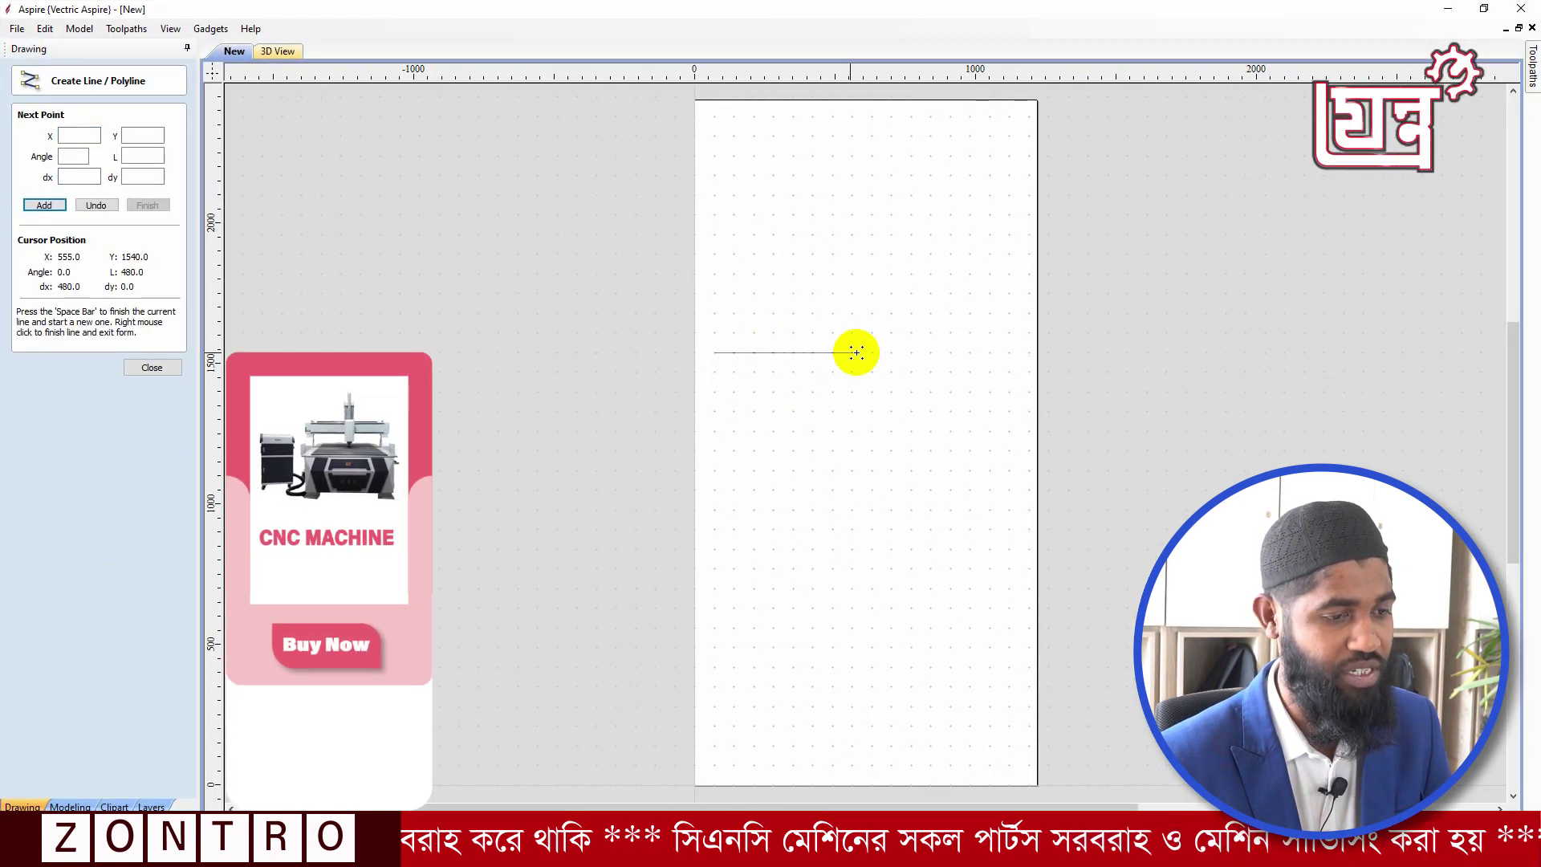
{"action": "left_click", "coordinate": [912, 352]}
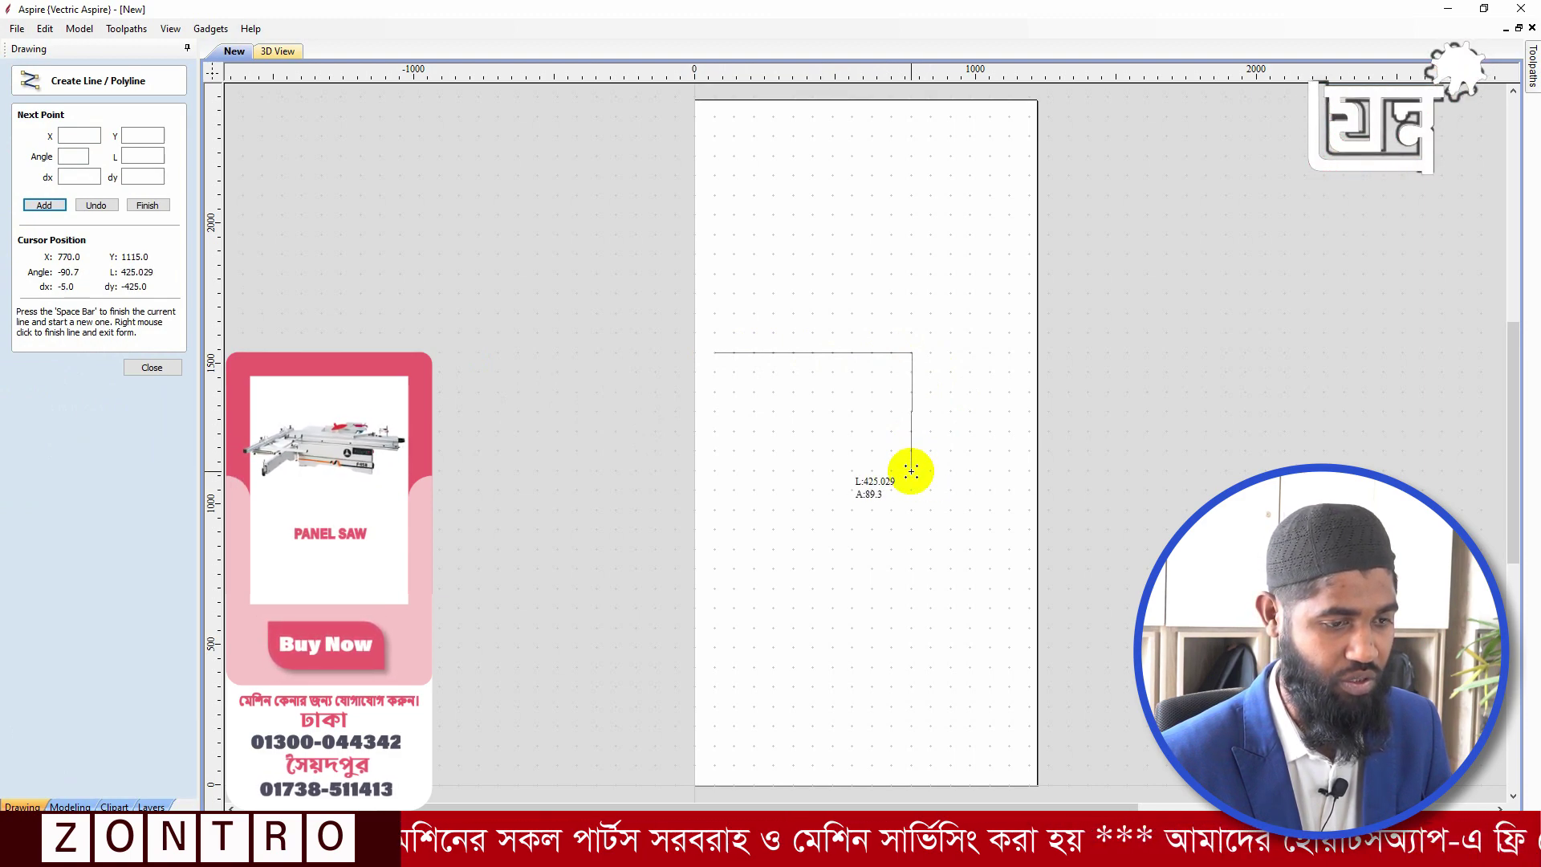
{"action": "left_click", "coordinate": [910, 471]}
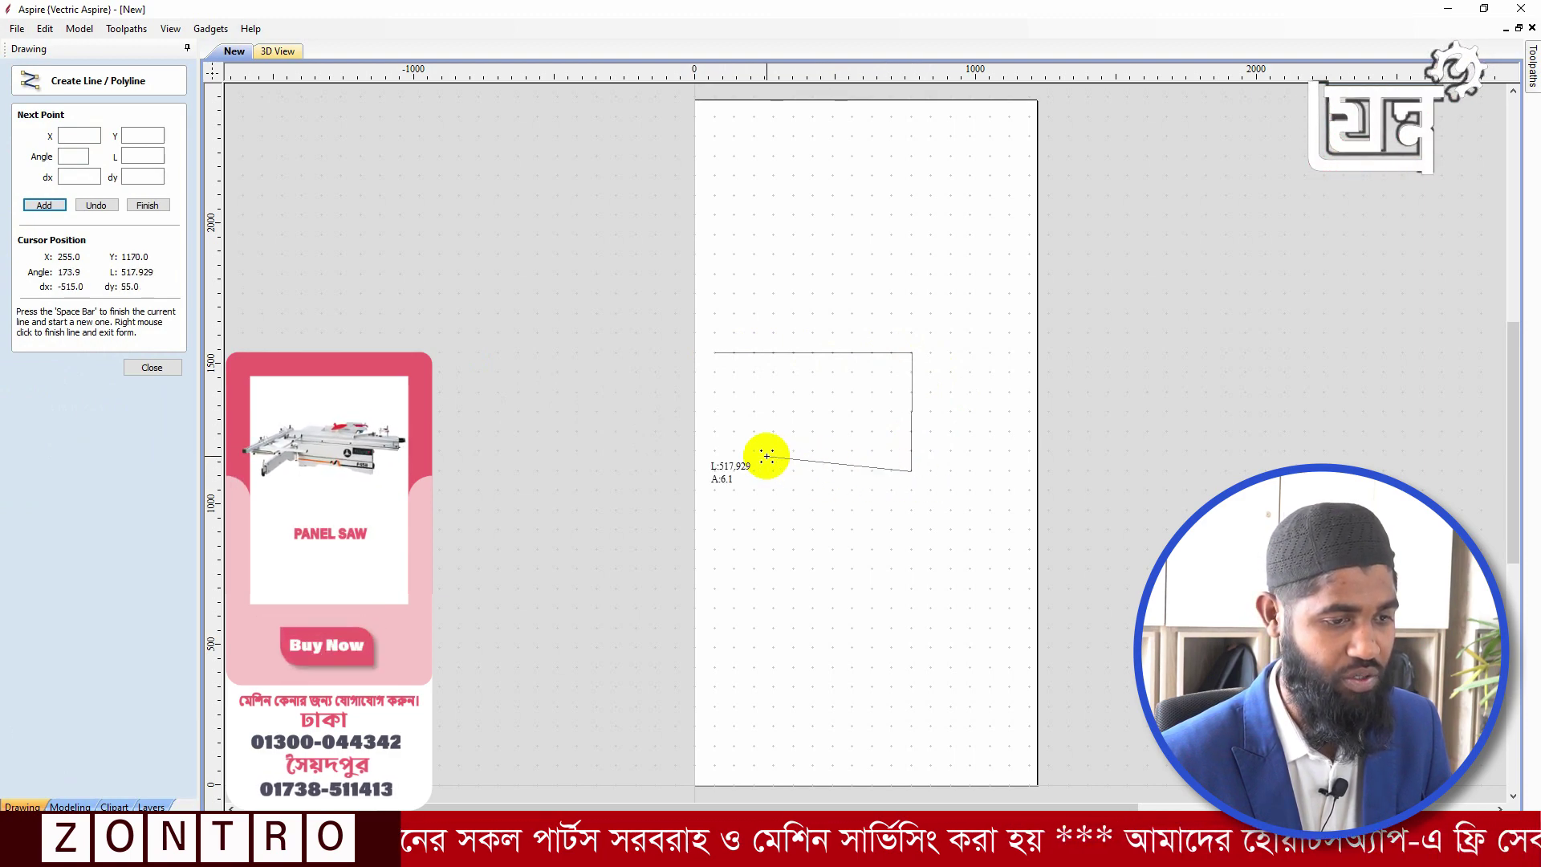
{"action": "left_click", "coordinate": [713, 471]}
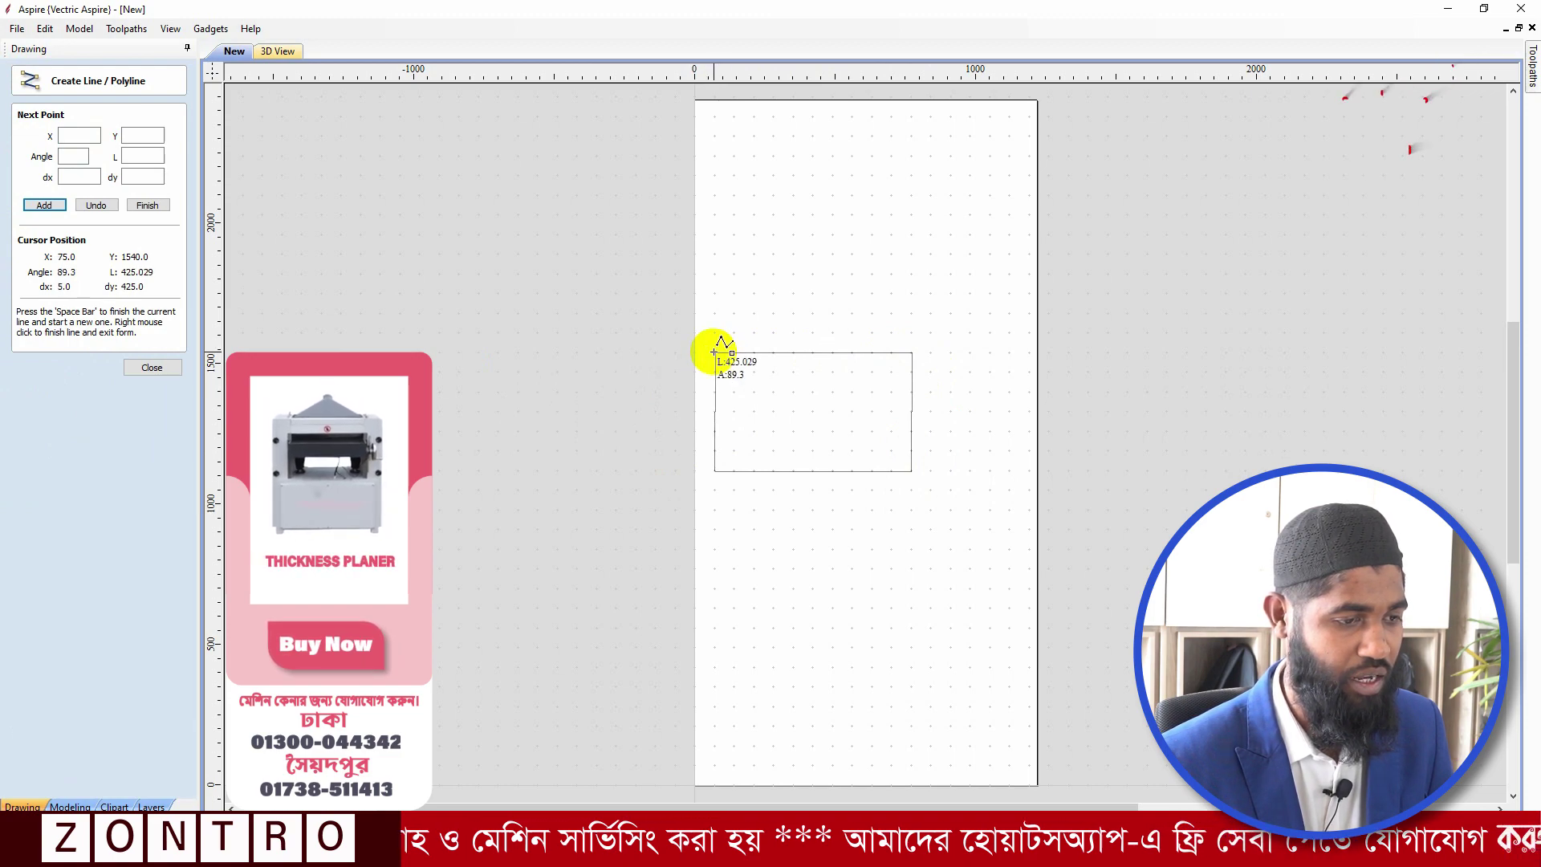
{"action": "left_click", "coordinate": [714, 352]}
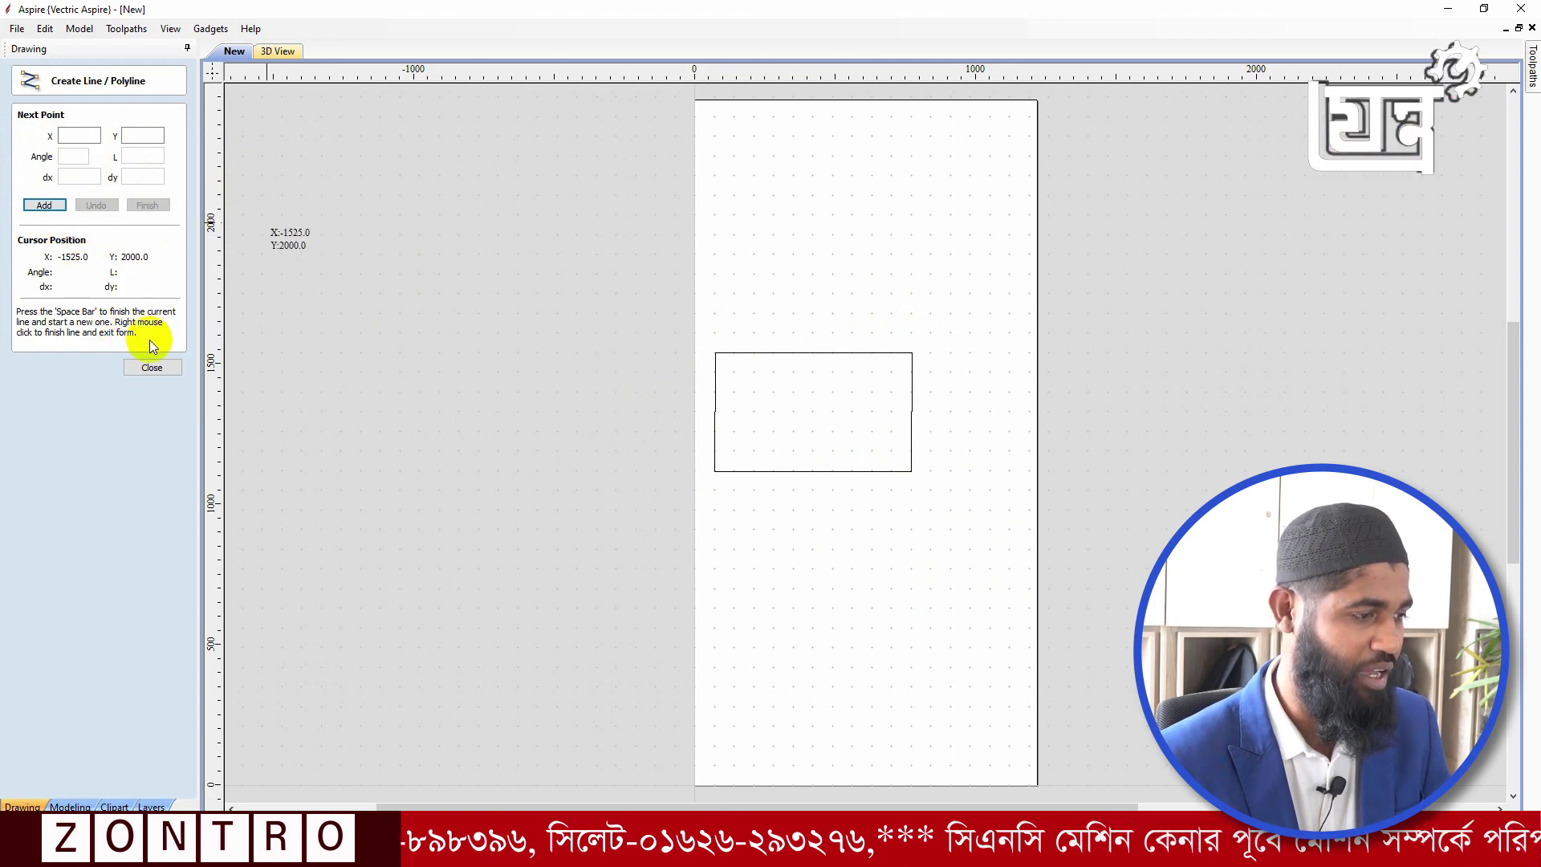
{"action": "left_click", "coordinate": [153, 369]}
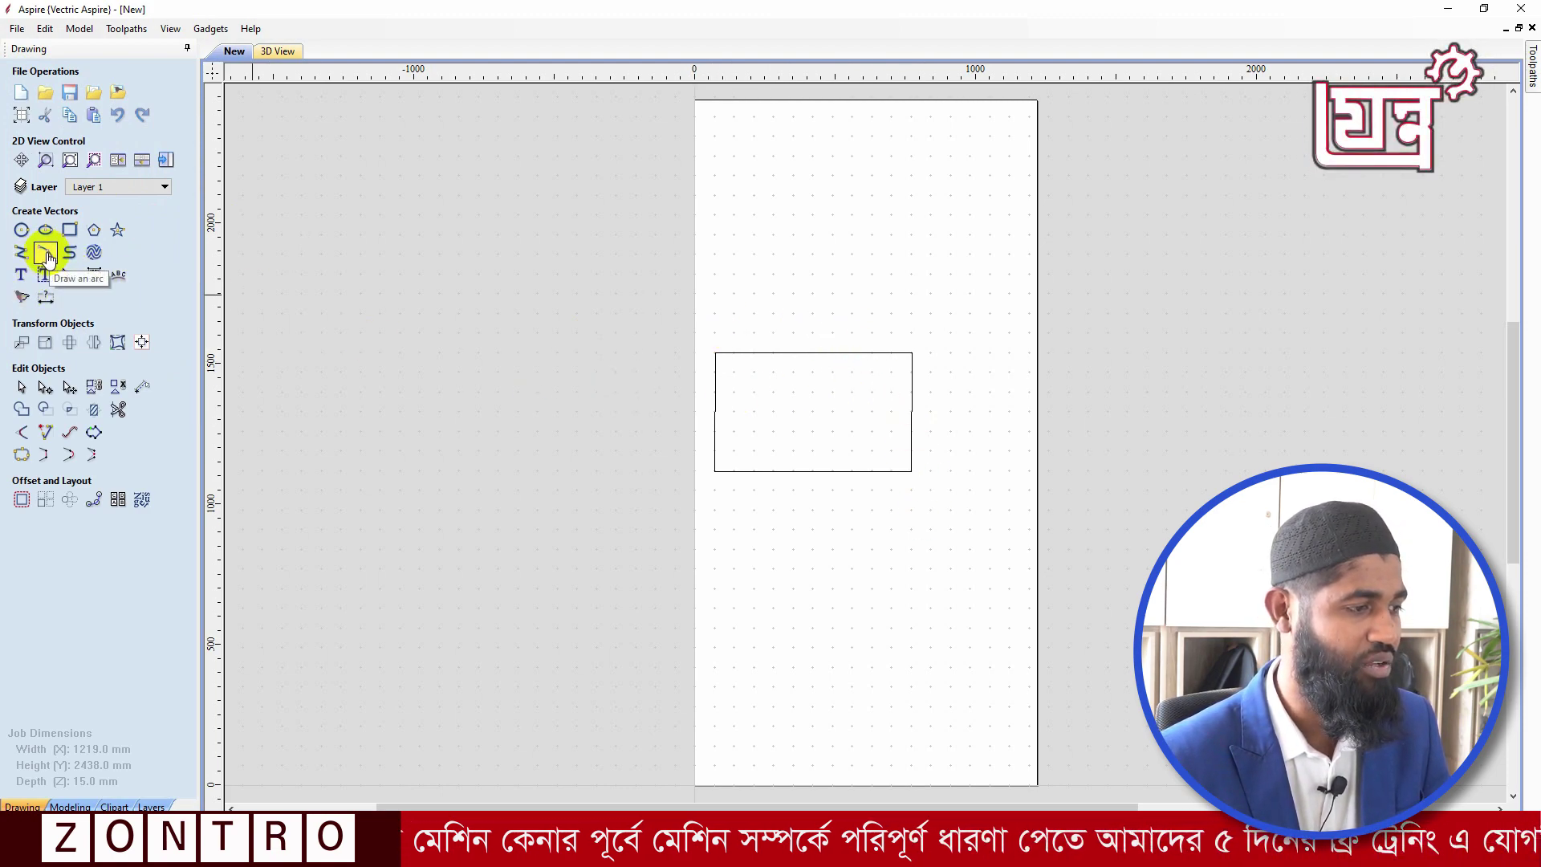
- Draw an upward-bulging three-point arc above the rectangle from X 220, Y 1890 to X 705, Y 1890, about 141 mm high
{"action": "left_click", "coordinate": [45, 254]}
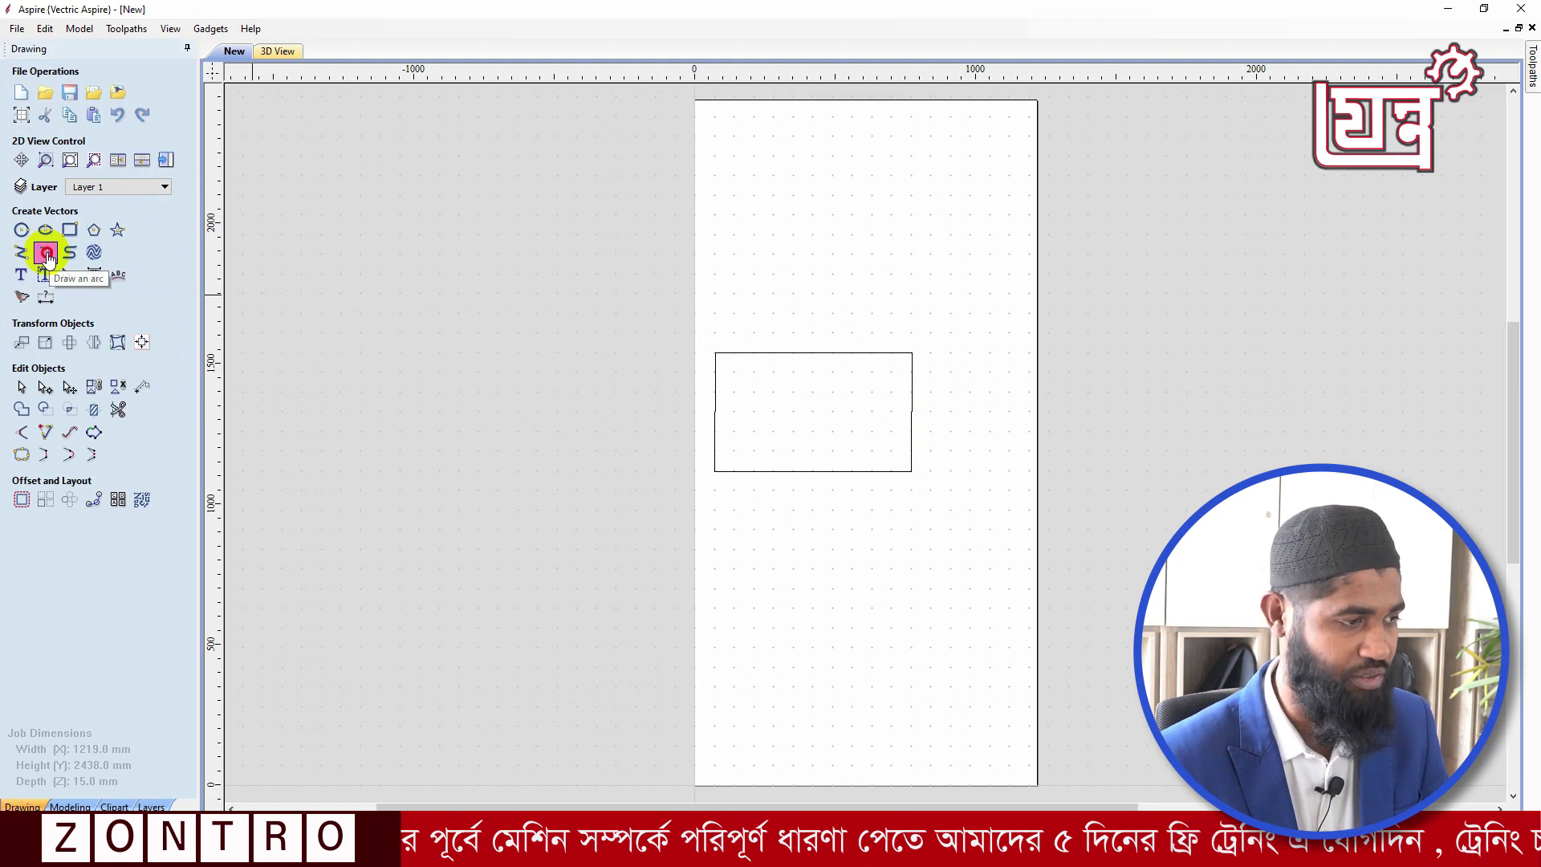
{"action": "left_click", "coordinate": [60, 138]}
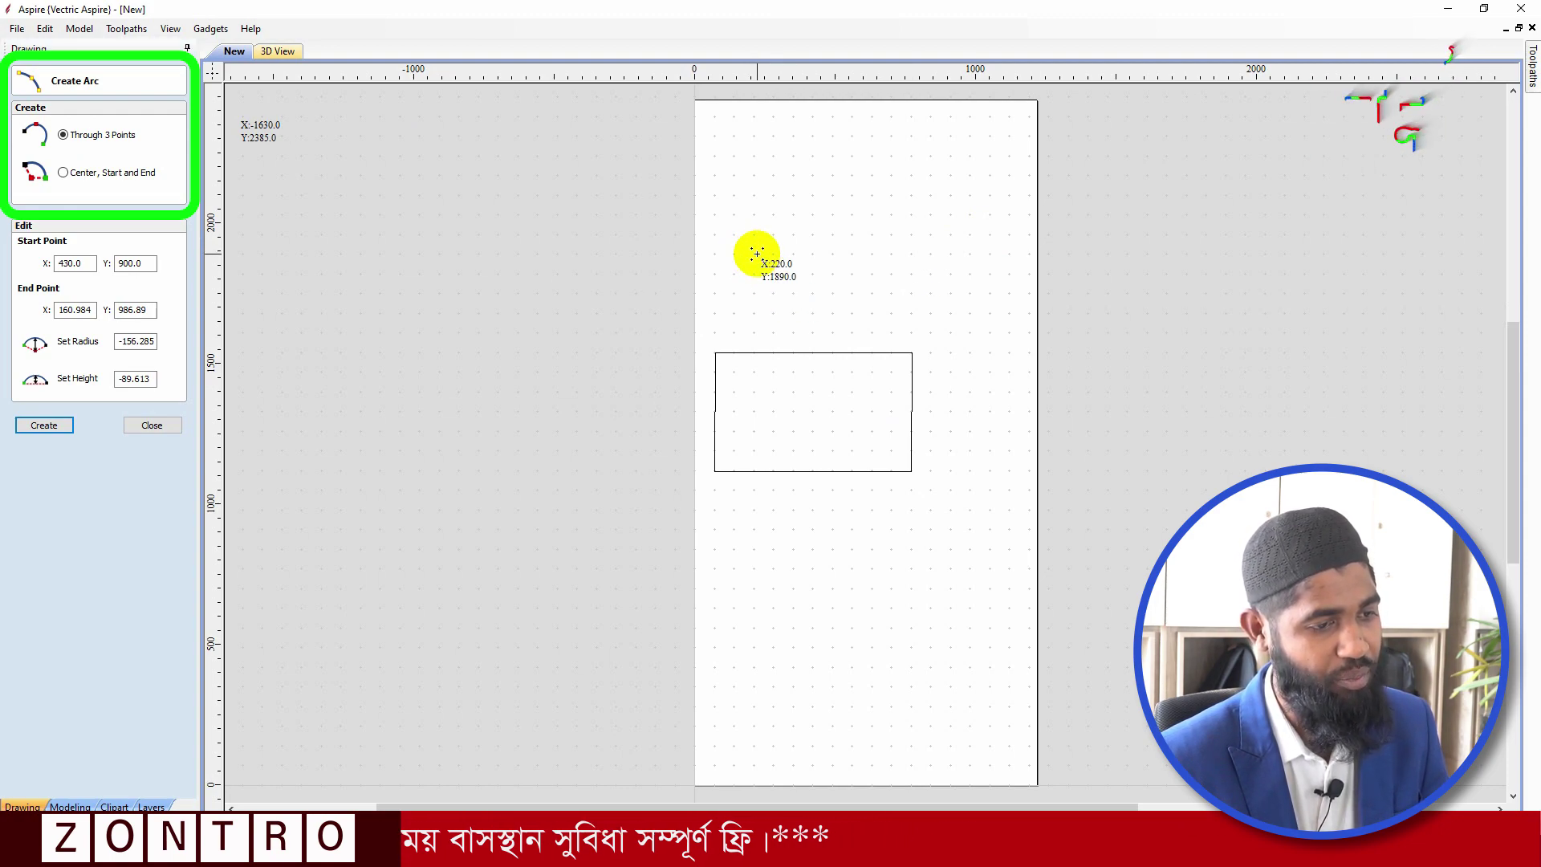
{"action": "left_click_drag", "start_coordinate": [756, 253], "coordinate": [875, 254]}
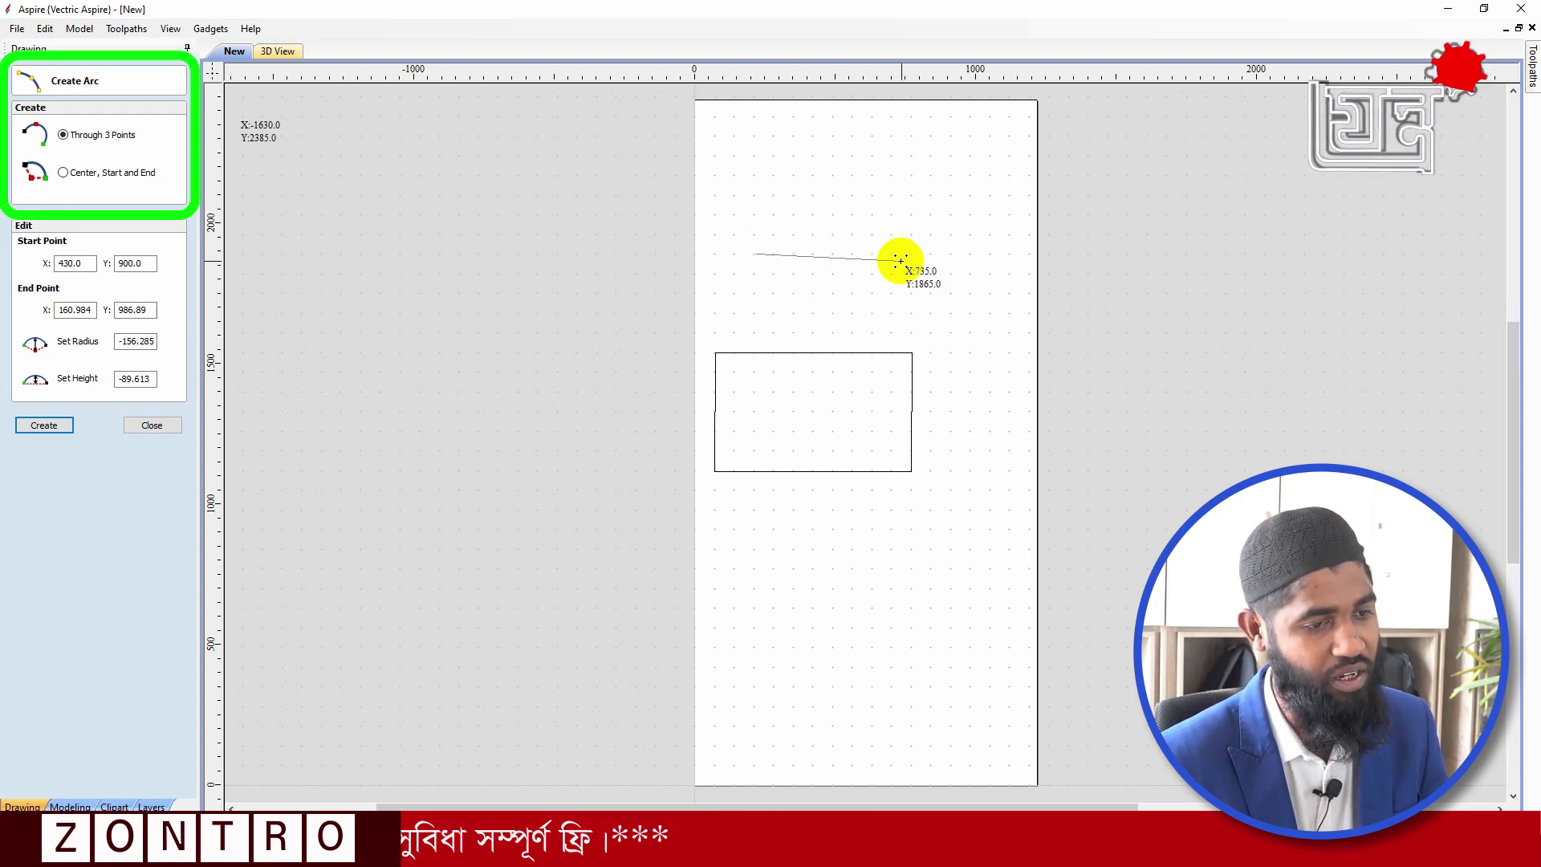
{"action": "left_click", "coordinate": [892, 253]}
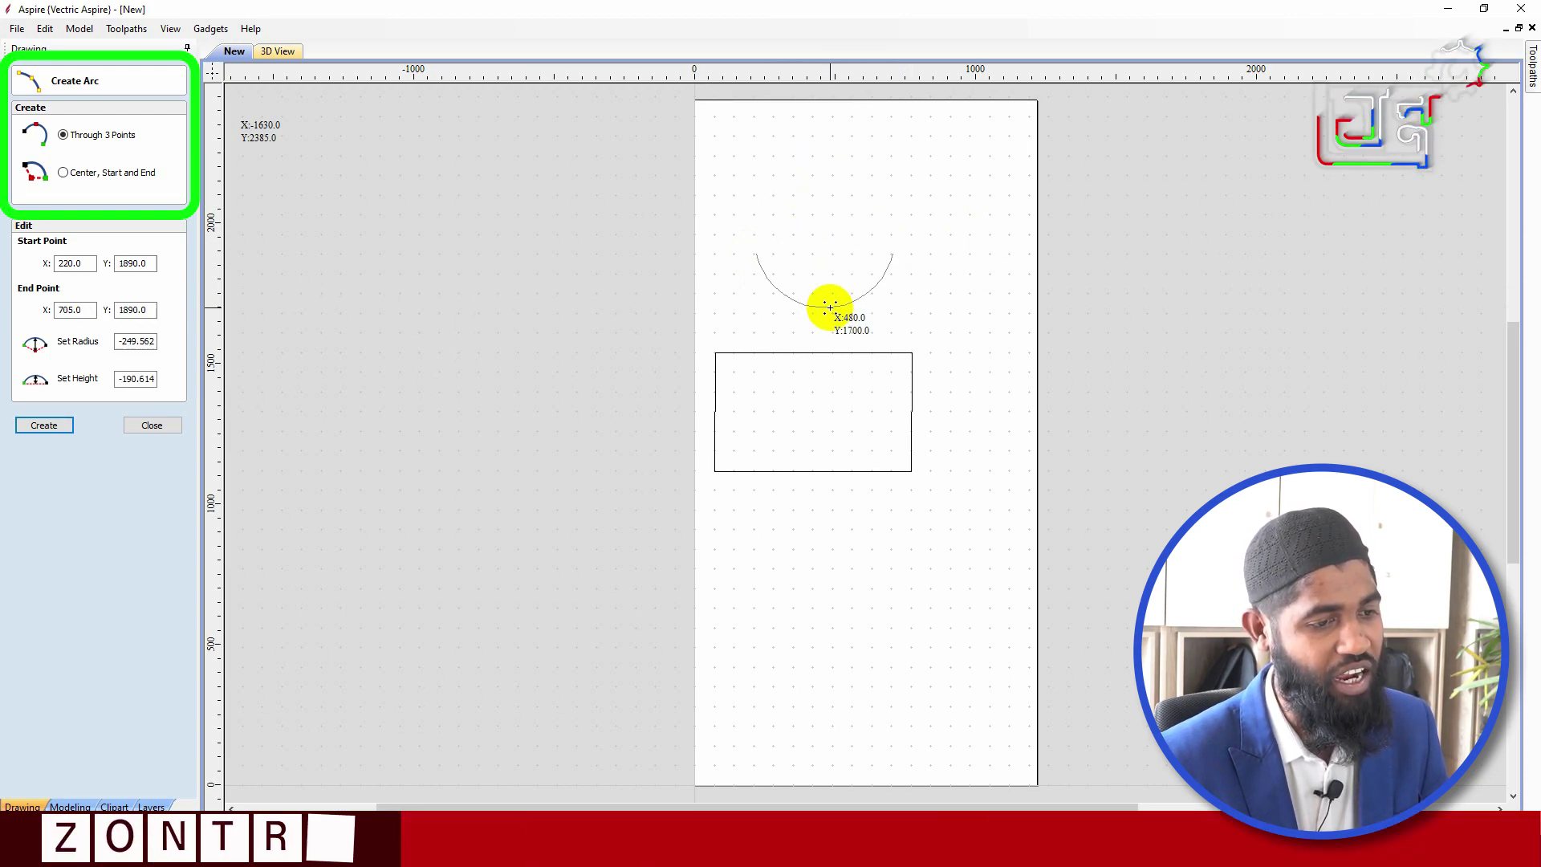
{"action": "left_click", "coordinate": [817, 214]}
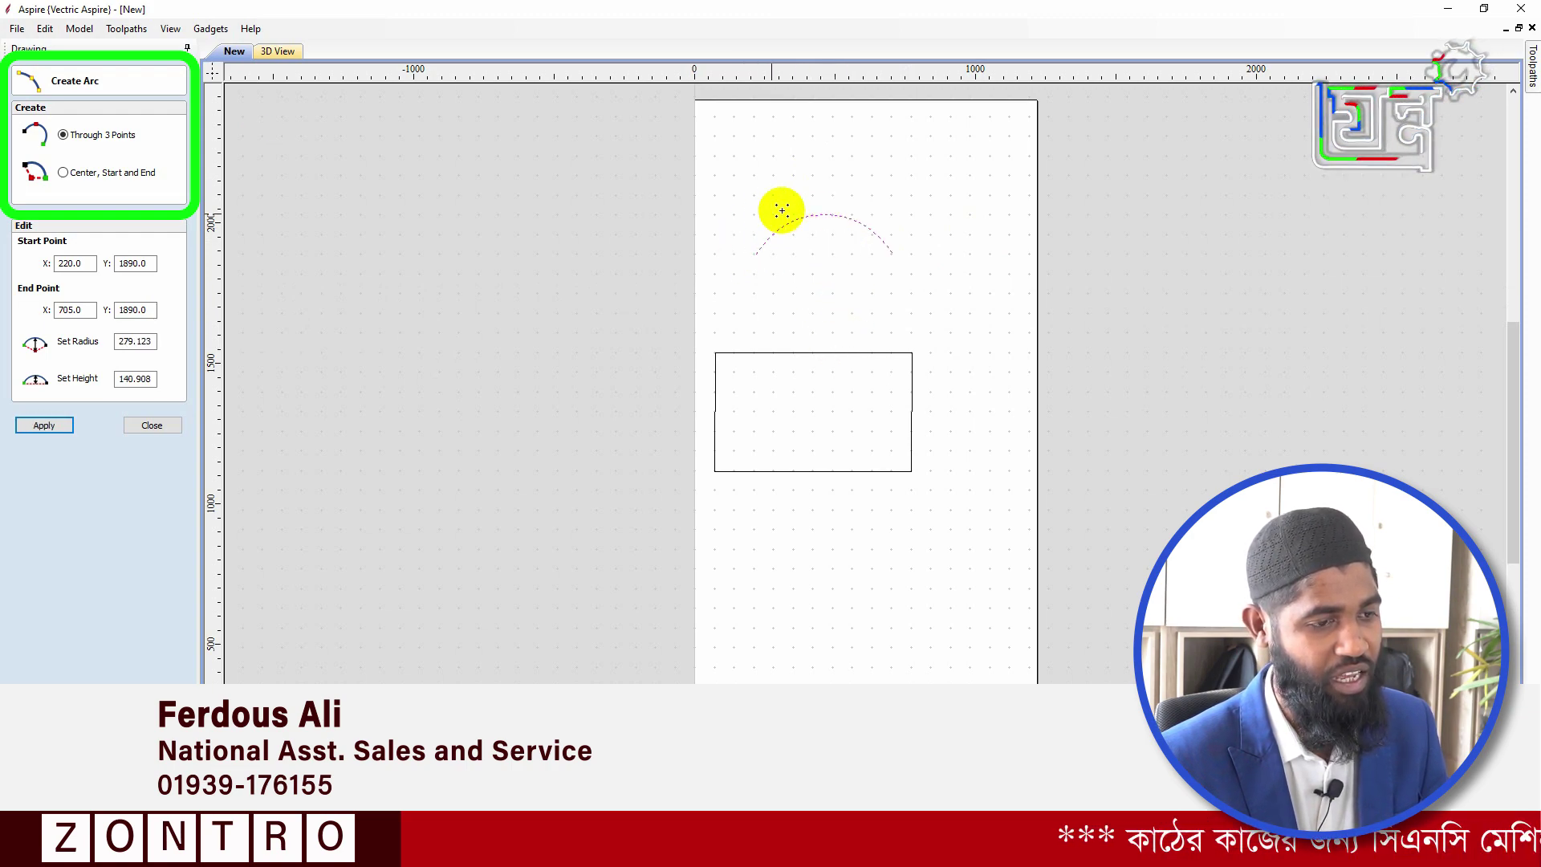
- Draw a downward-bulging three-point arc from X 245, Y 1720 to X 795, Y 1710, about 106 mm high
{"action": "left_click", "coordinate": [764, 305]}
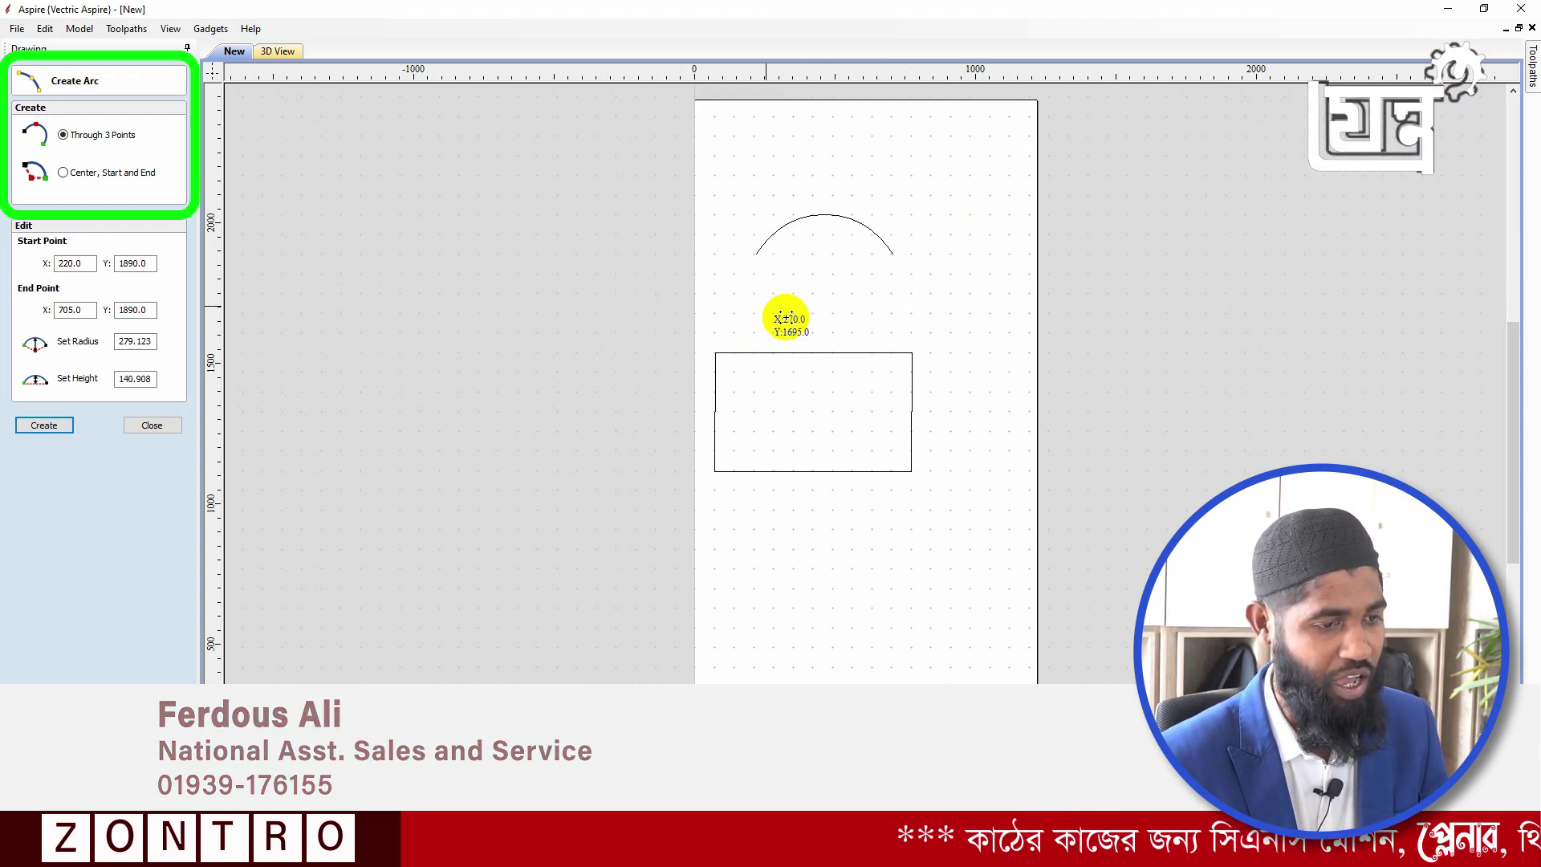
{"action": "left_click", "coordinate": [917, 304]}
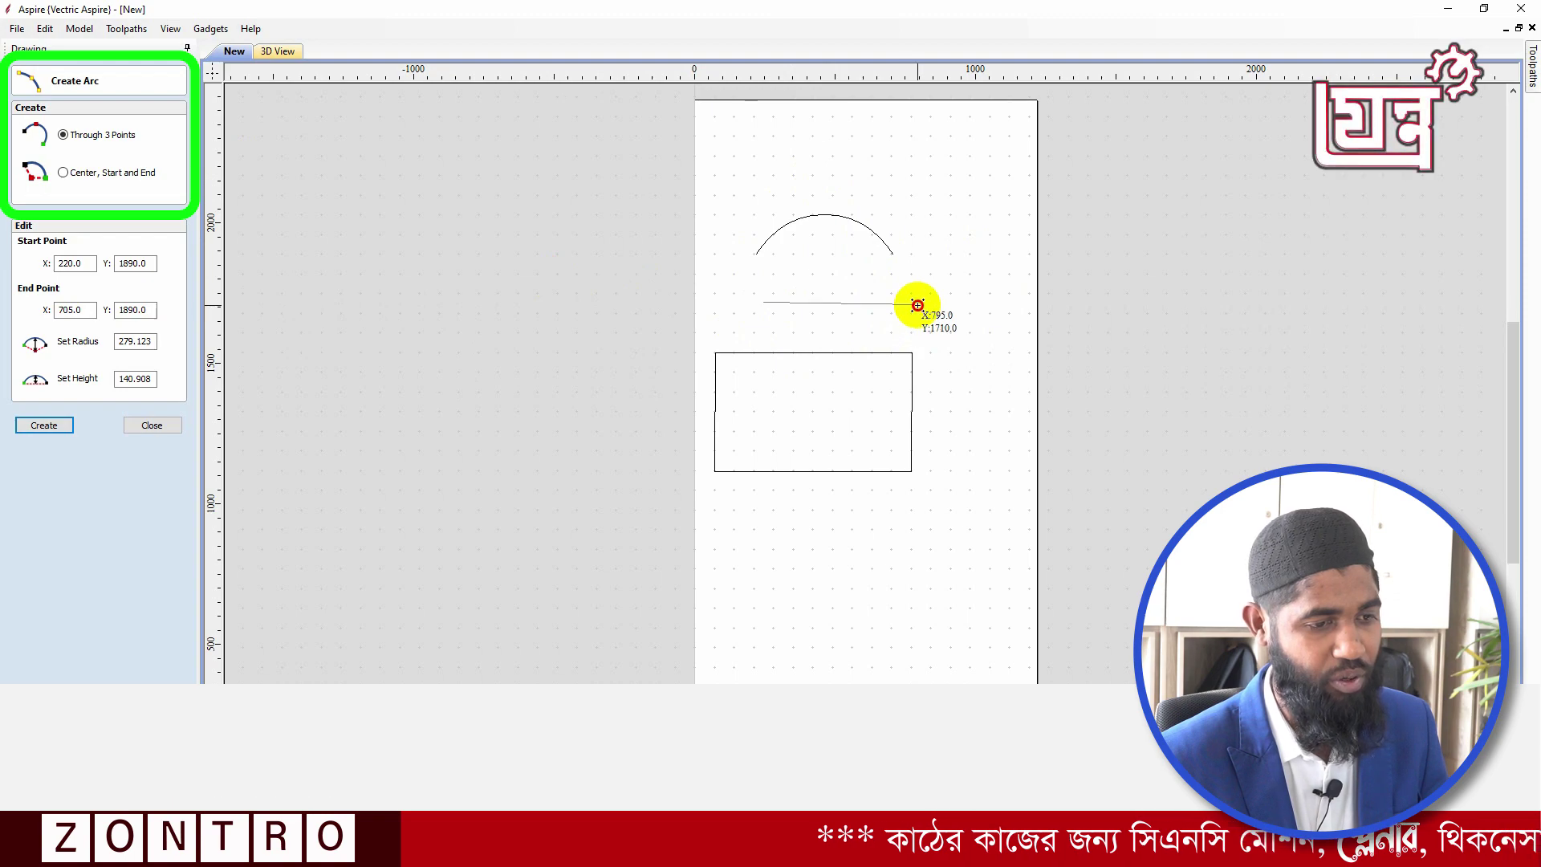
{"action": "left_click", "coordinate": [834, 332]}
- Draw a three-point arc bulging right from X 960, Y 2005 to X 960, Y 1650, about 91 mm high
{"action": "left_click", "coordinate": [963, 220]}
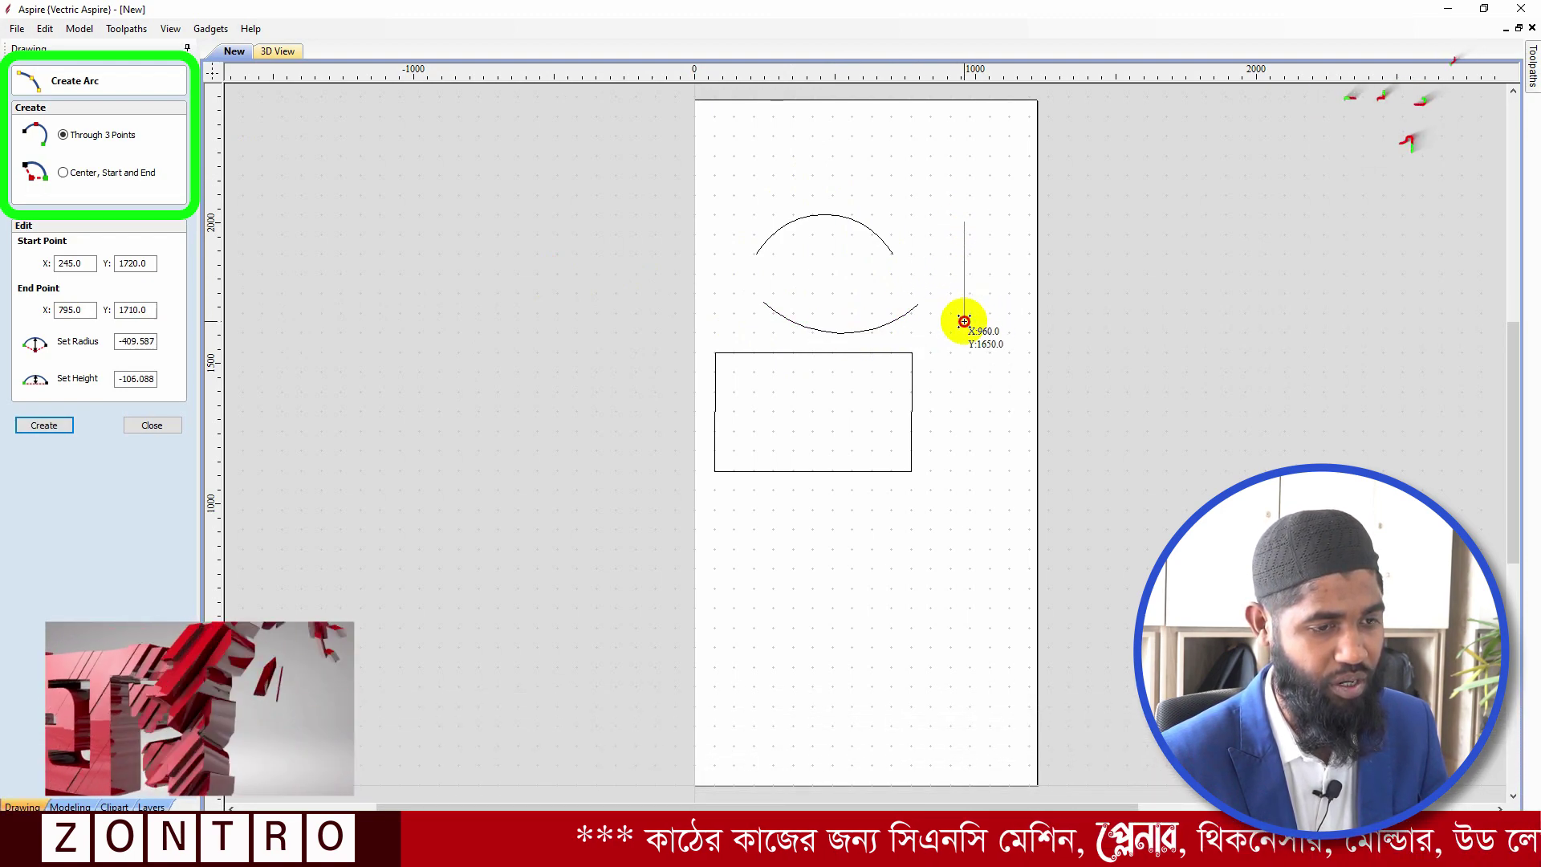
{"action": "left_click", "coordinate": [963, 321]}
{"action": "left_click", "coordinate": [988, 271]}
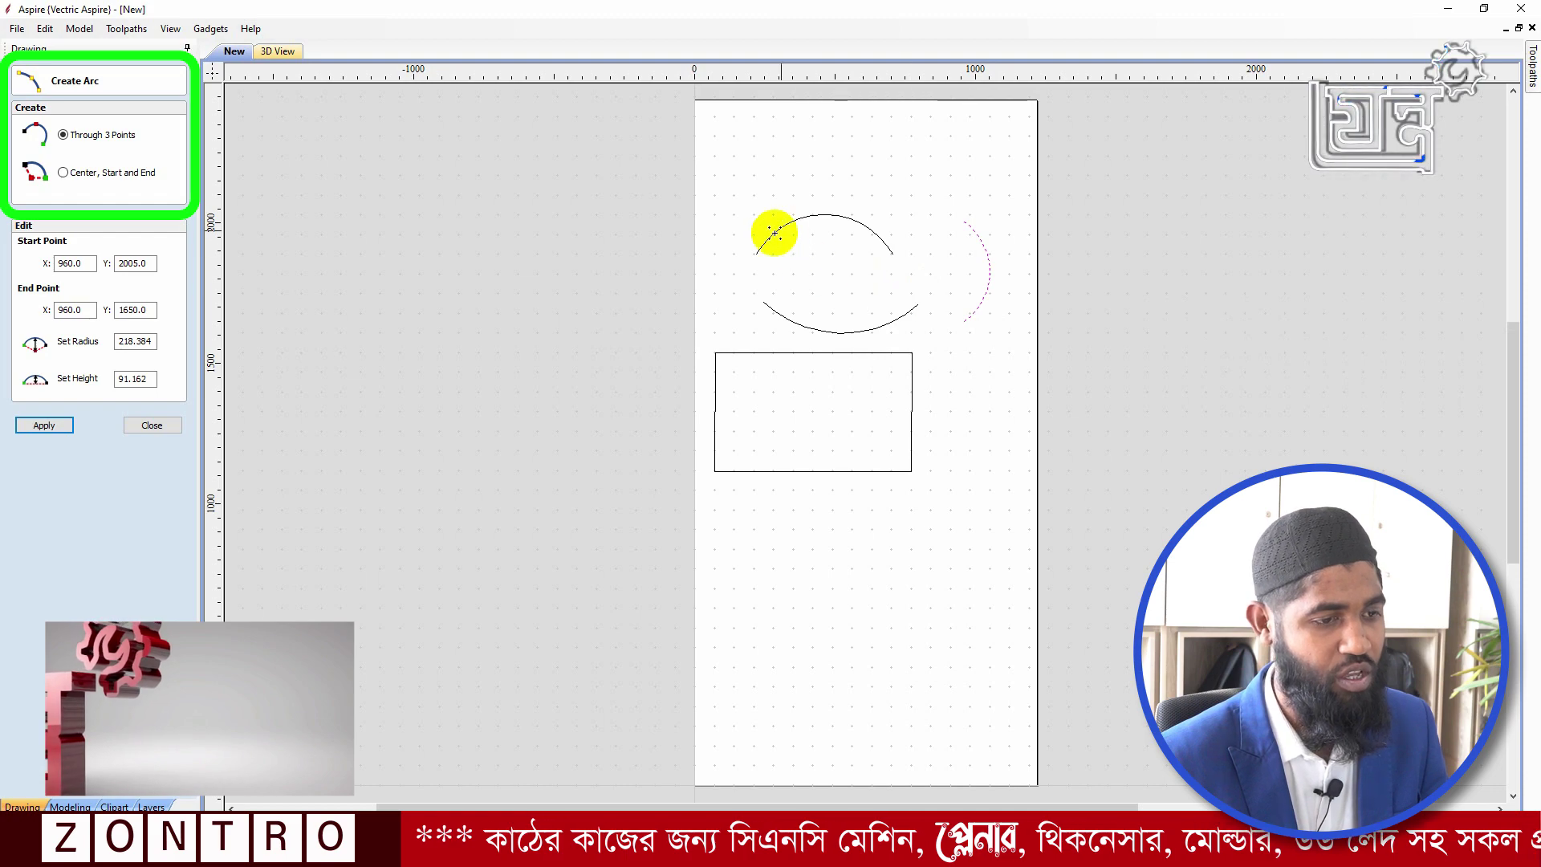
- Draw a three-point arc near the sheet's upper right from X 675, Y 2140 to X 930, Y 2040, about 67 mm high
{"action": "left_click", "coordinate": [884, 183]}
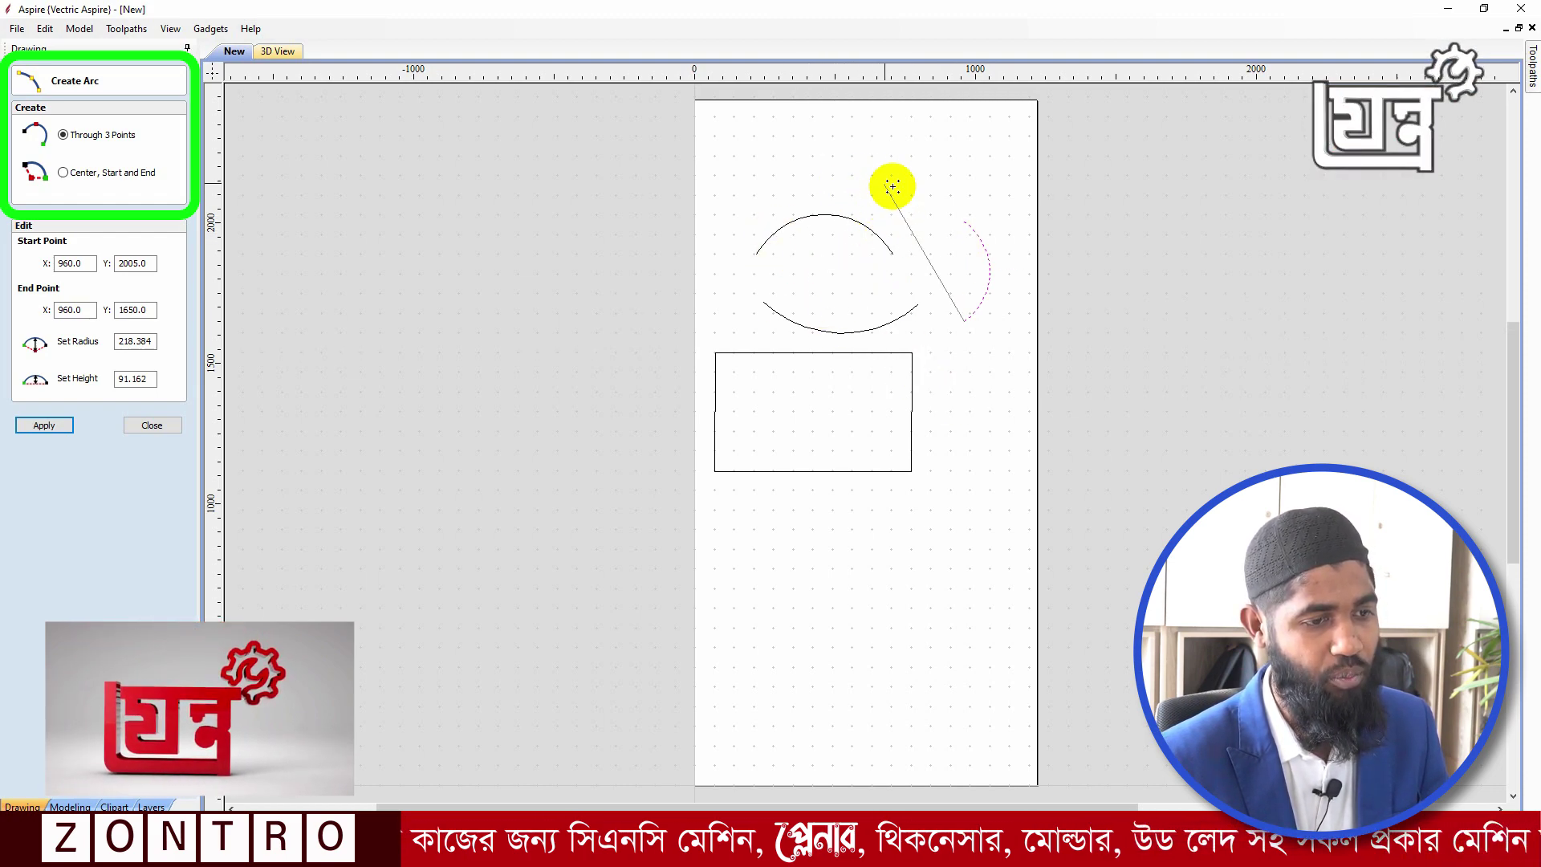
{"action": "left_click", "coordinate": [955, 211]}
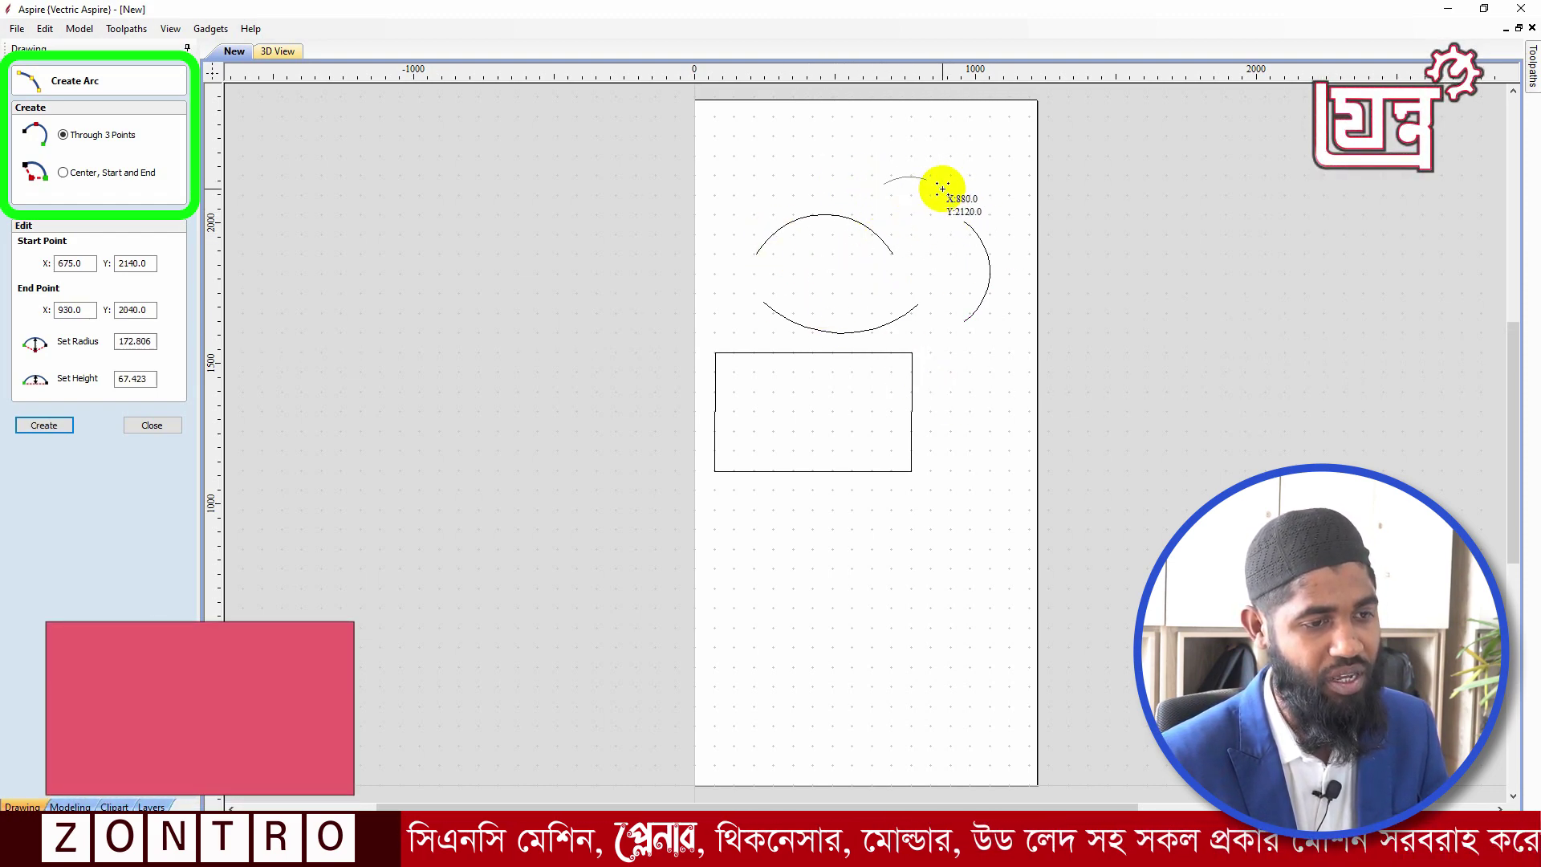
{"action": "left_click", "coordinate": [937, 191]}
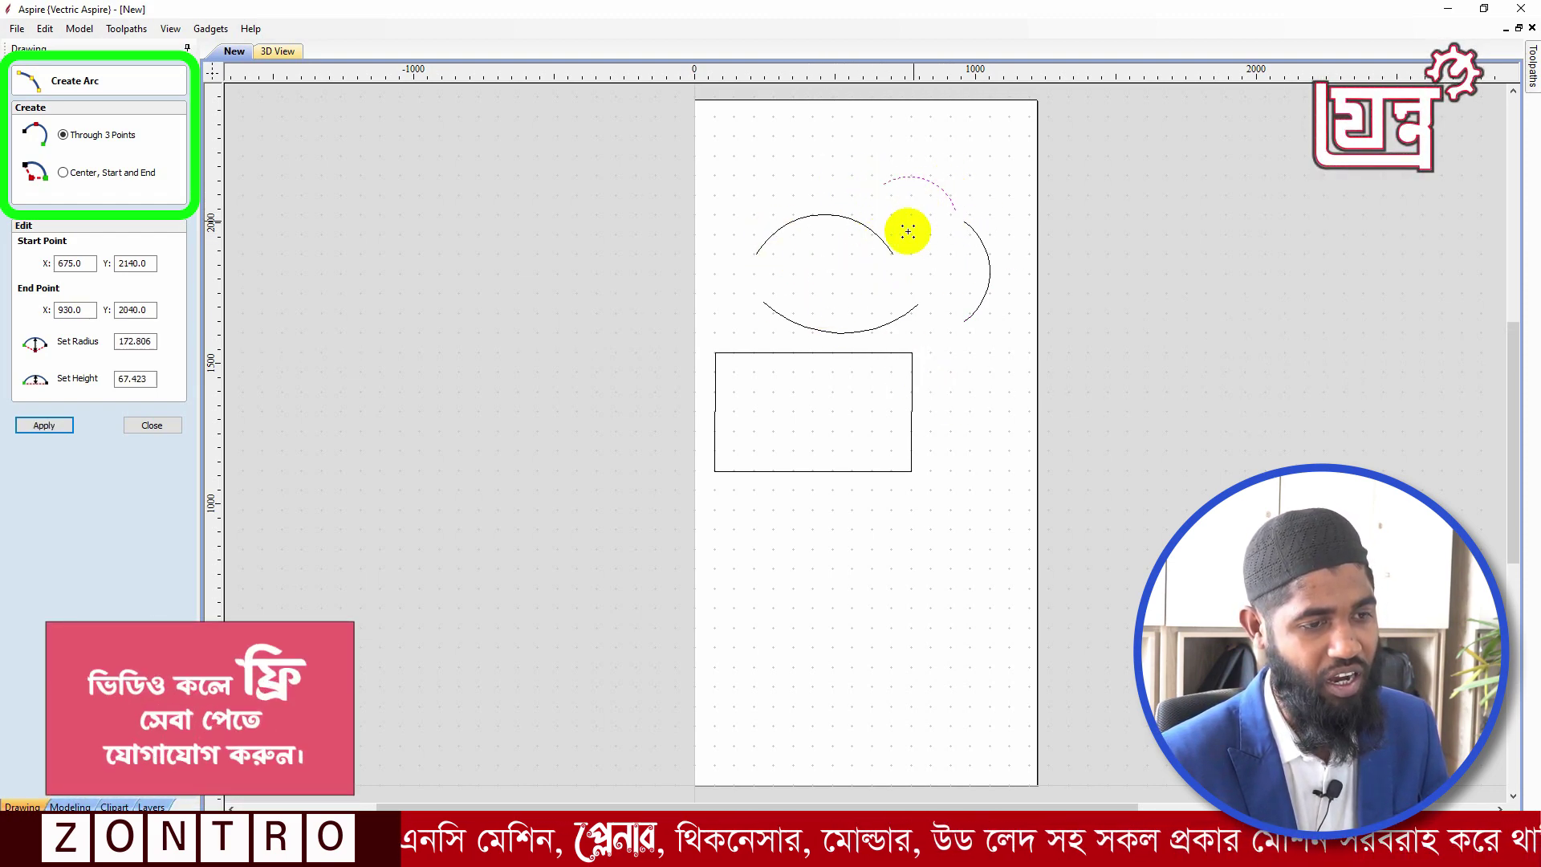
- Draw two arcs below the rectangle by center, start and end, with radii of about 161 mm and 276 mm
{"action": "left_click", "coordinate": [64, 173]}
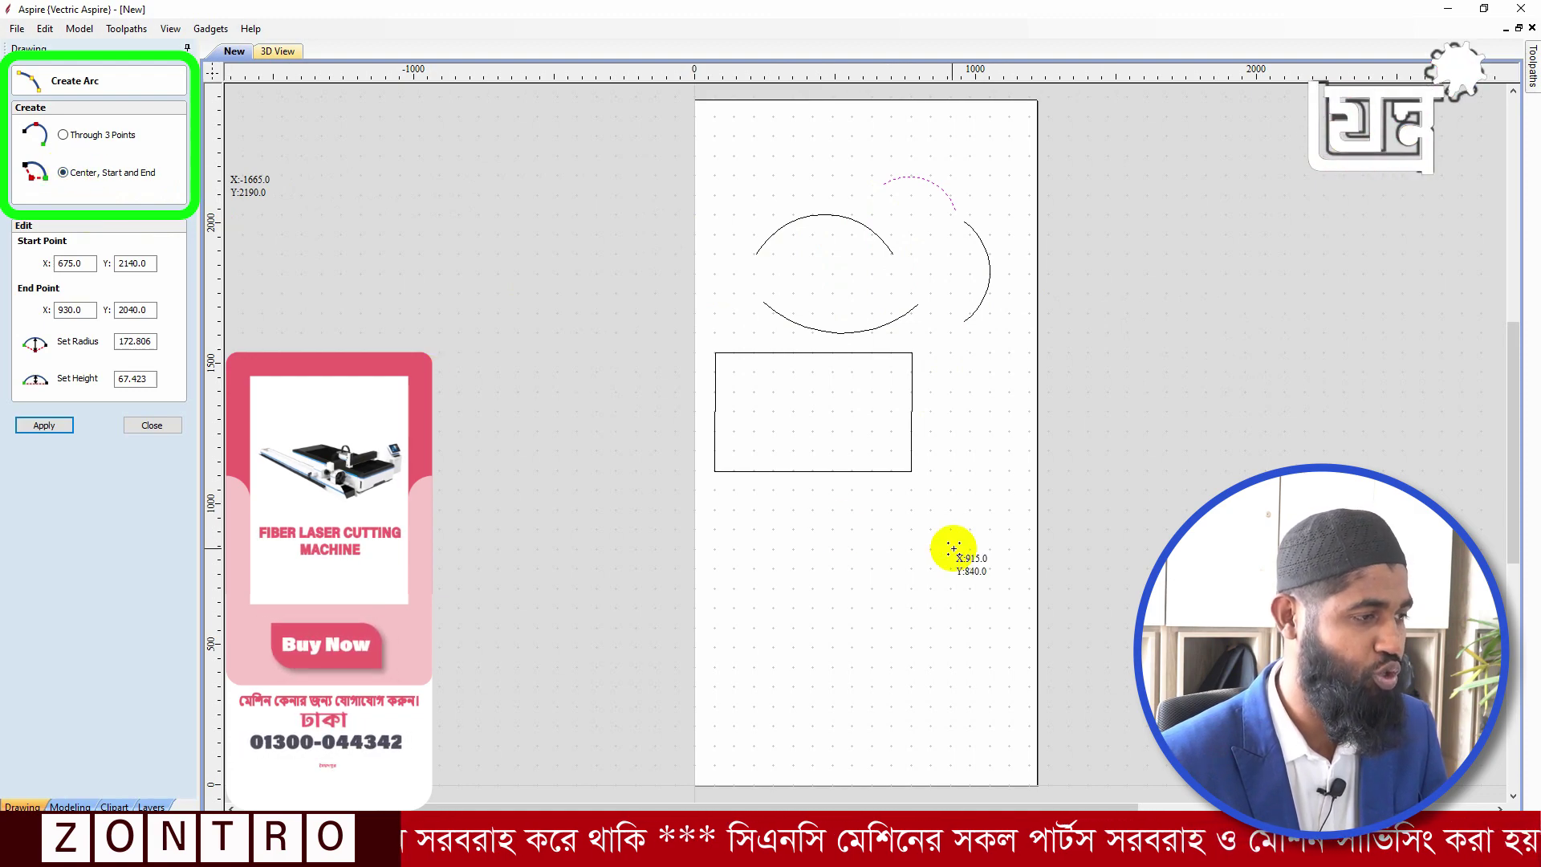
{"action": "left_click", "coordinate": [831, 549]}
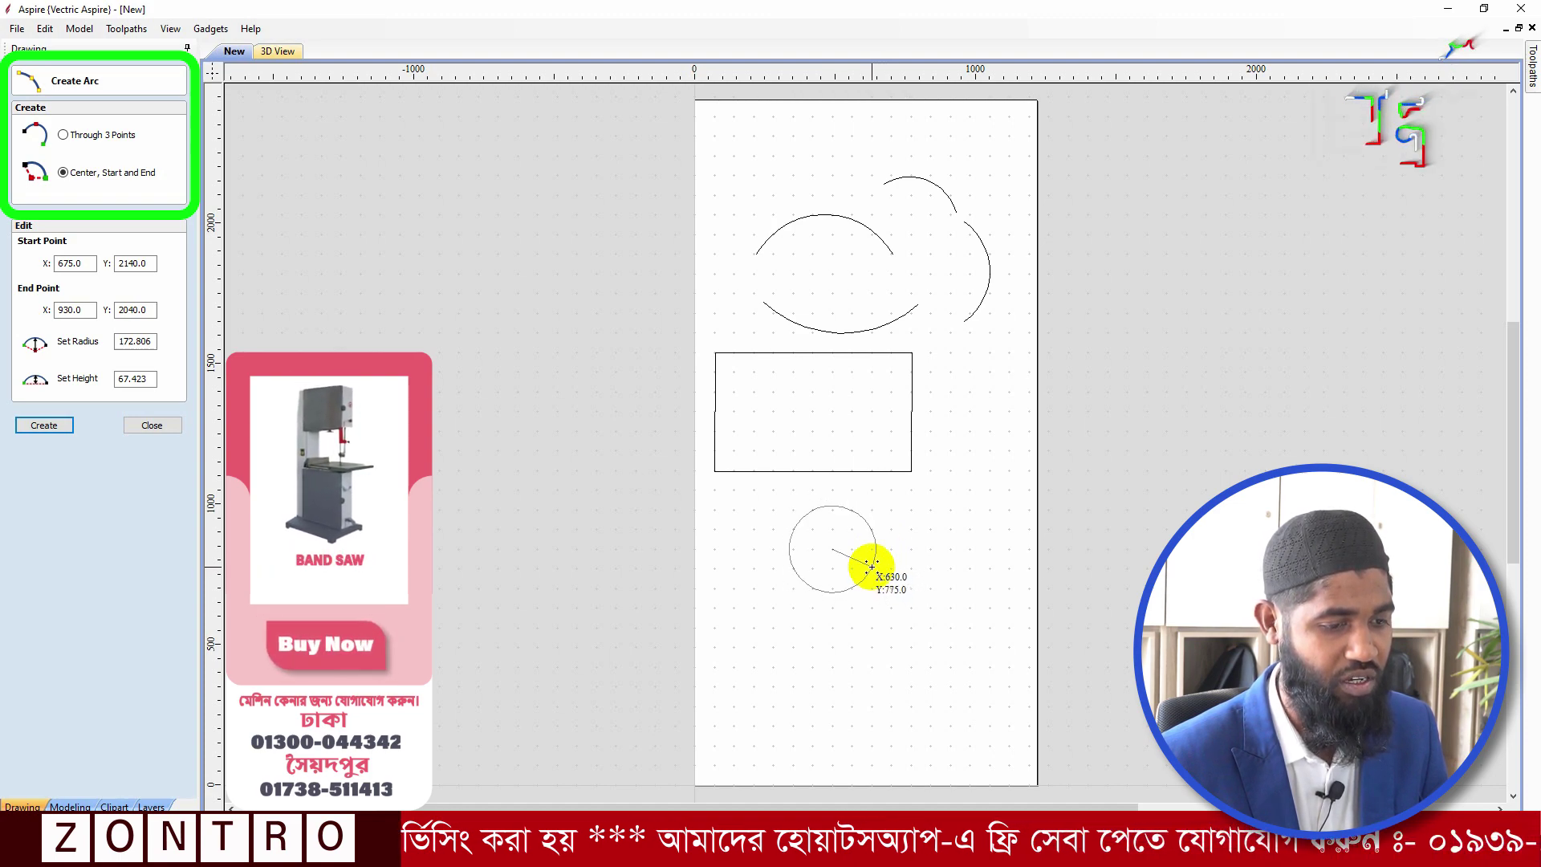
{"action": "left_click", "coordinate": [873, 569]}
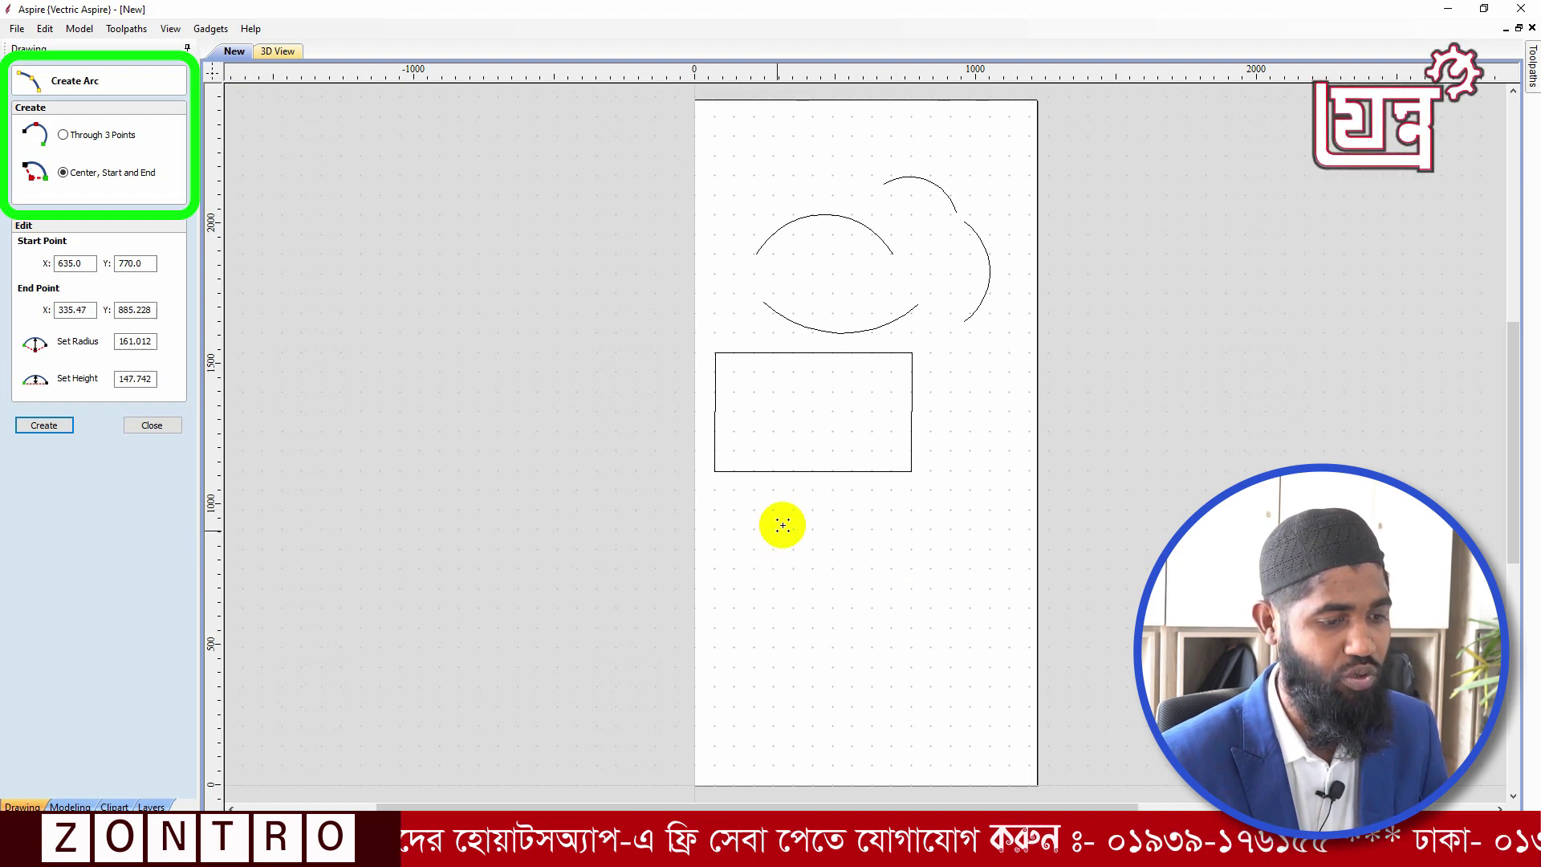
{"action": "left_click", "coordinate": [824, 505]}
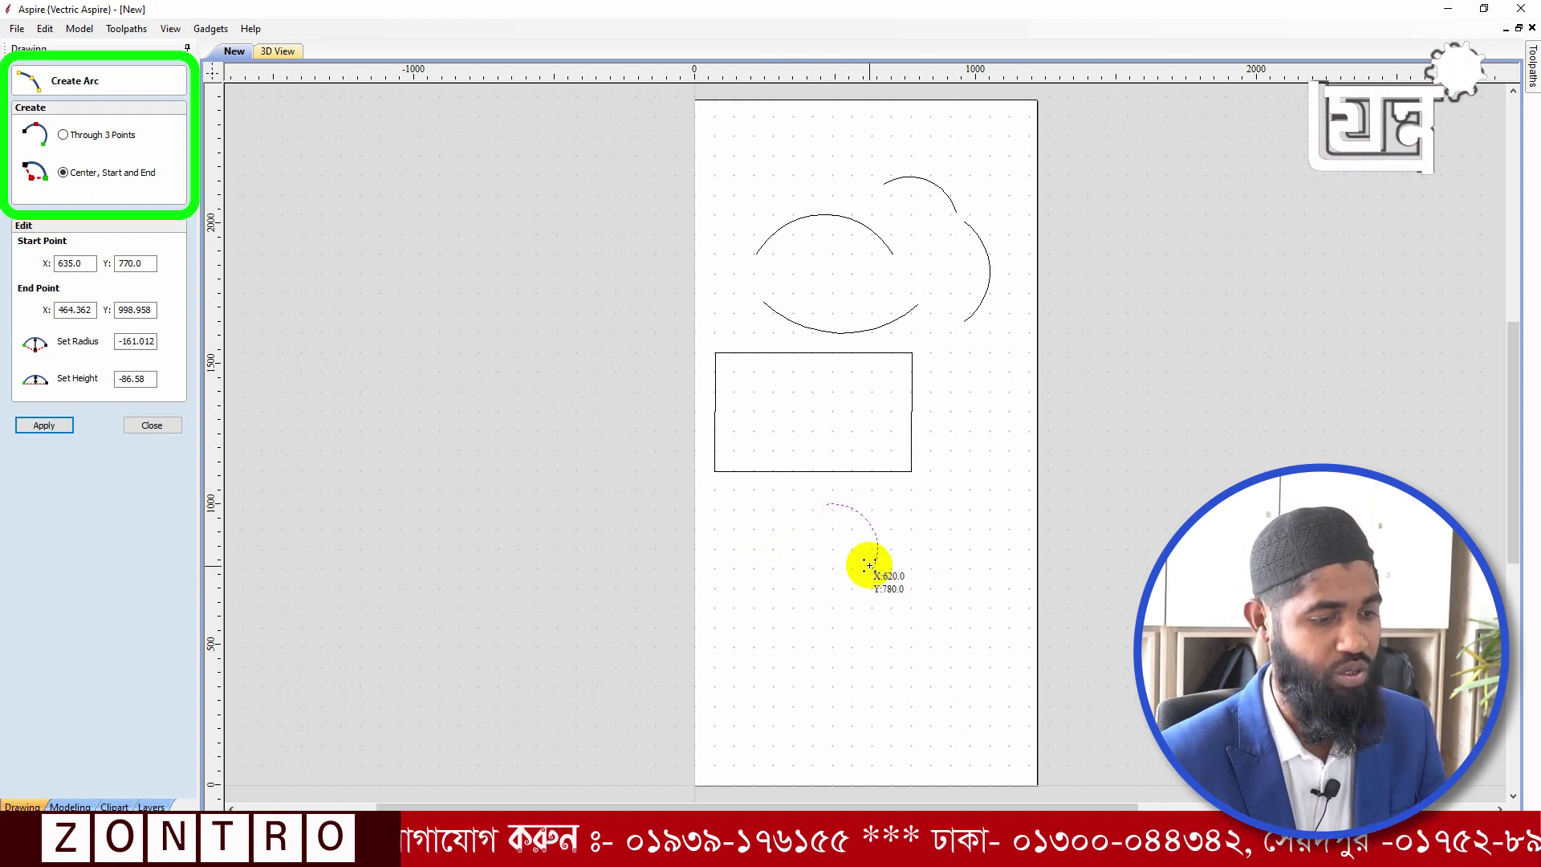
{"action": "left_click", "coordinate": [809, 648]}
{"action": "left_click", "coordinate": [843, 714]}
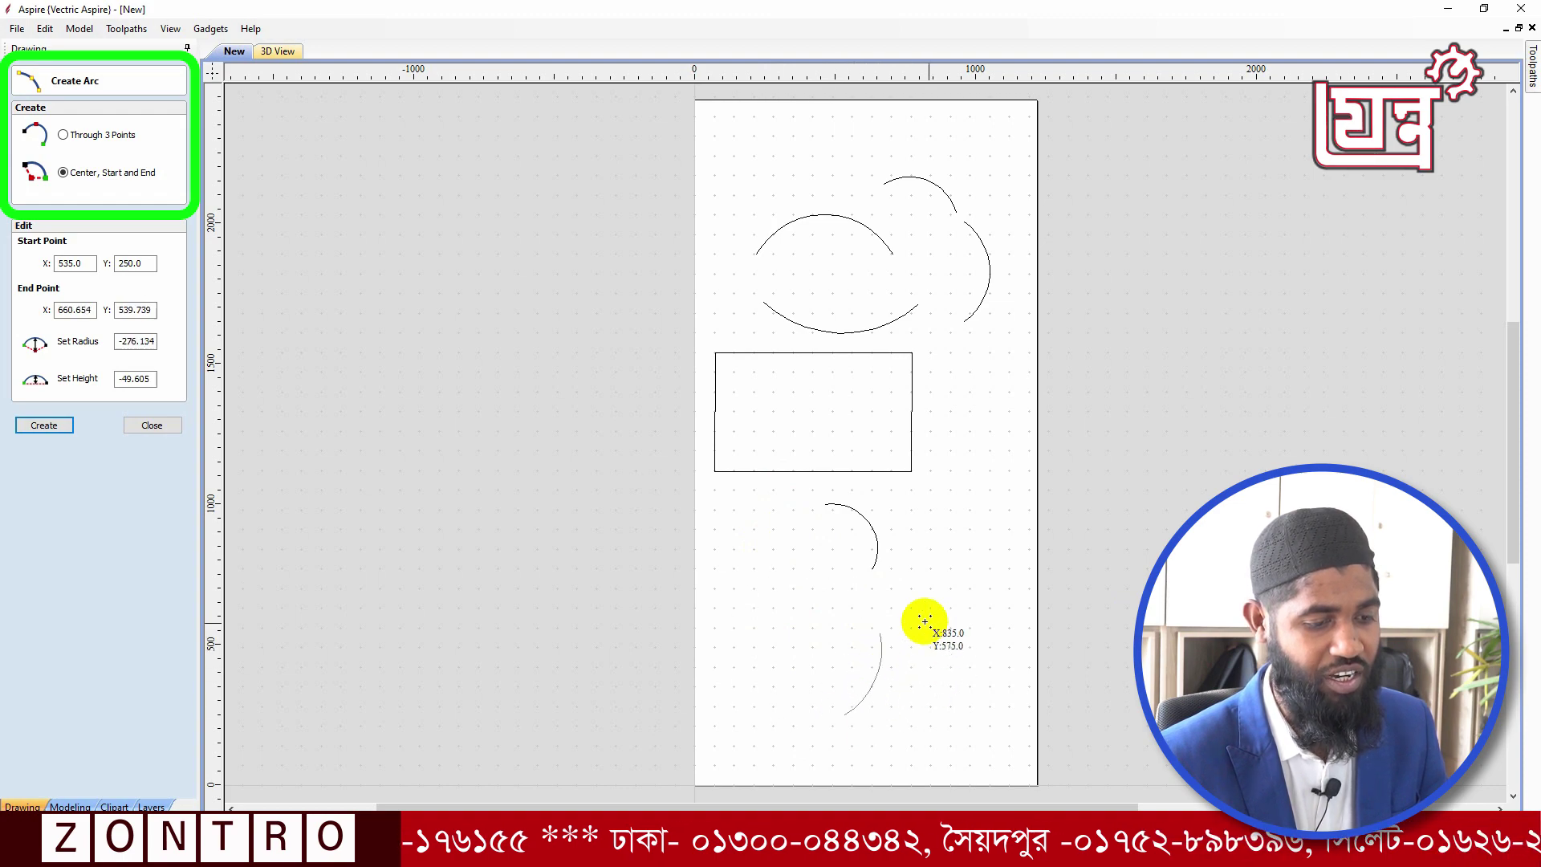
- Draw an upward-bulging three-point arc from X 810, Y 1050 to X 1160, Y 1040, about 105 mm high
{"action": "left_click", "coordinate": [62, 136]}
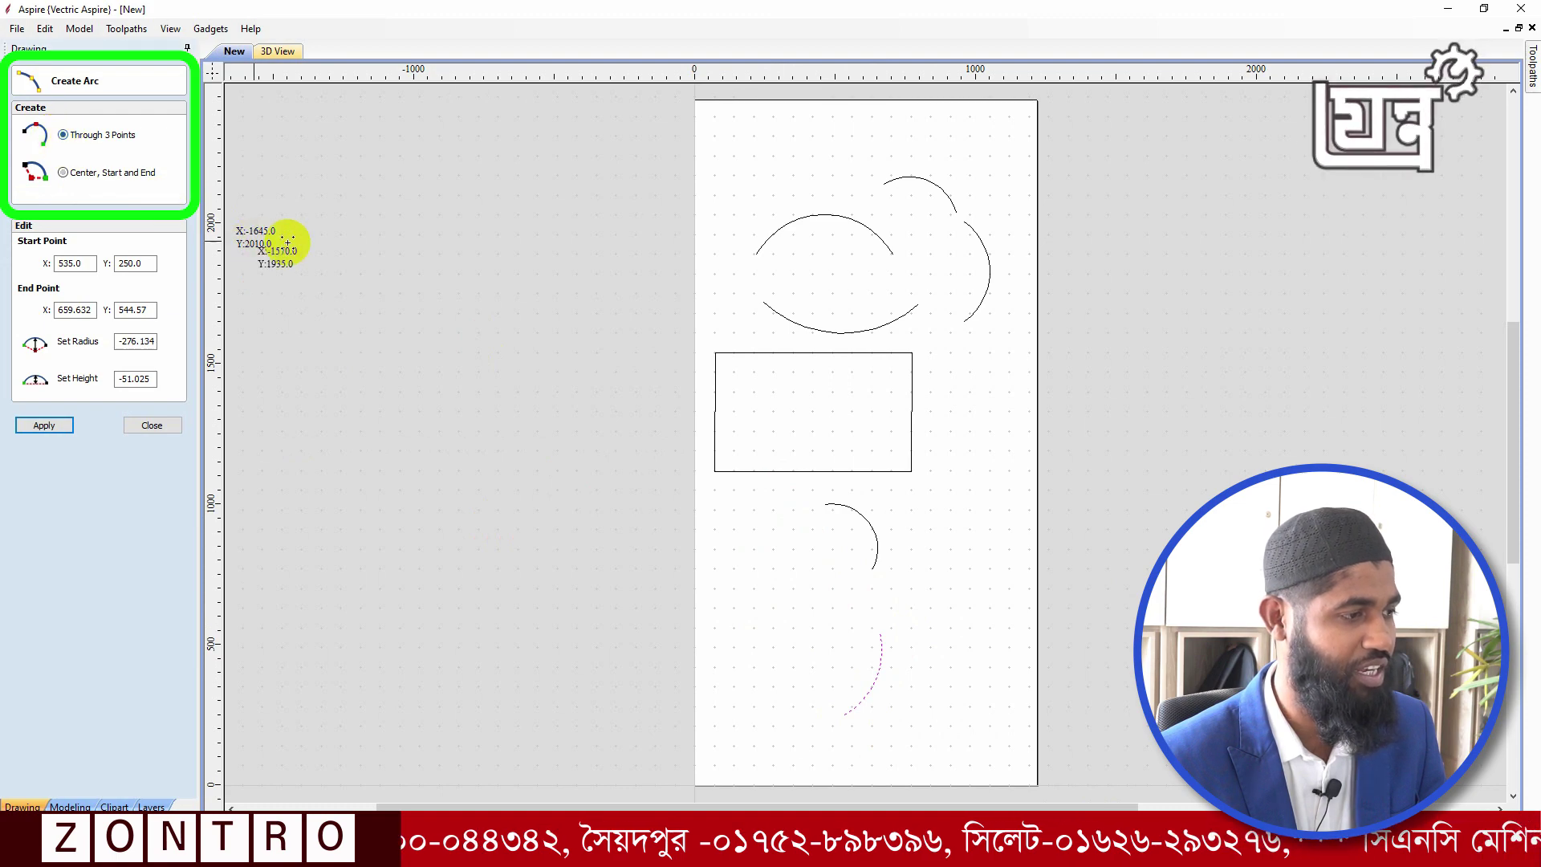
{"action": "left_click", "coordinate": [922, 489]}
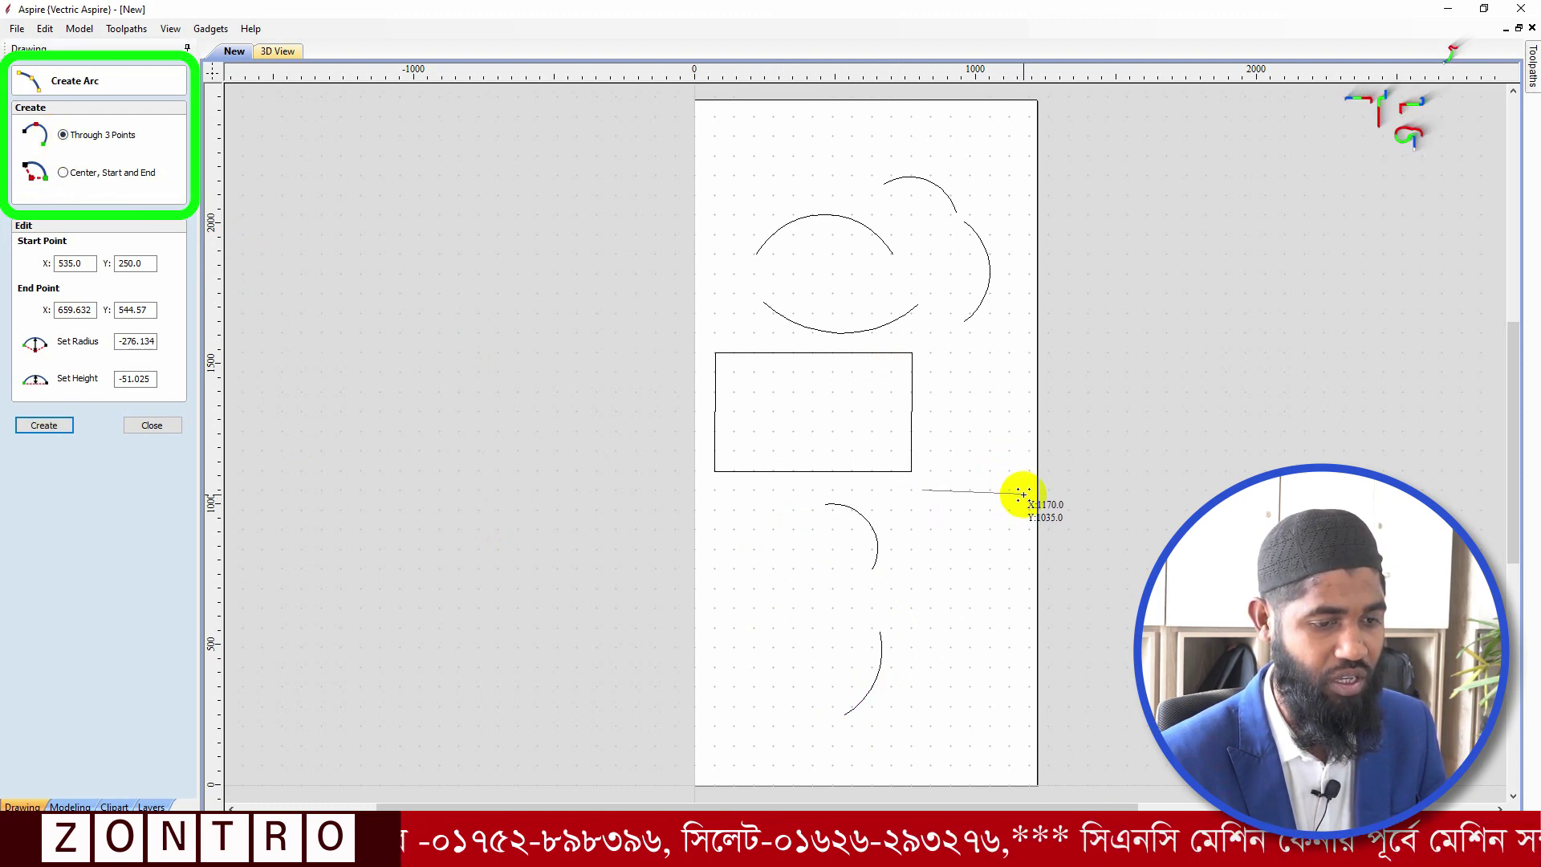
{"action": "left_click", "coordinate": [1021, 491]}
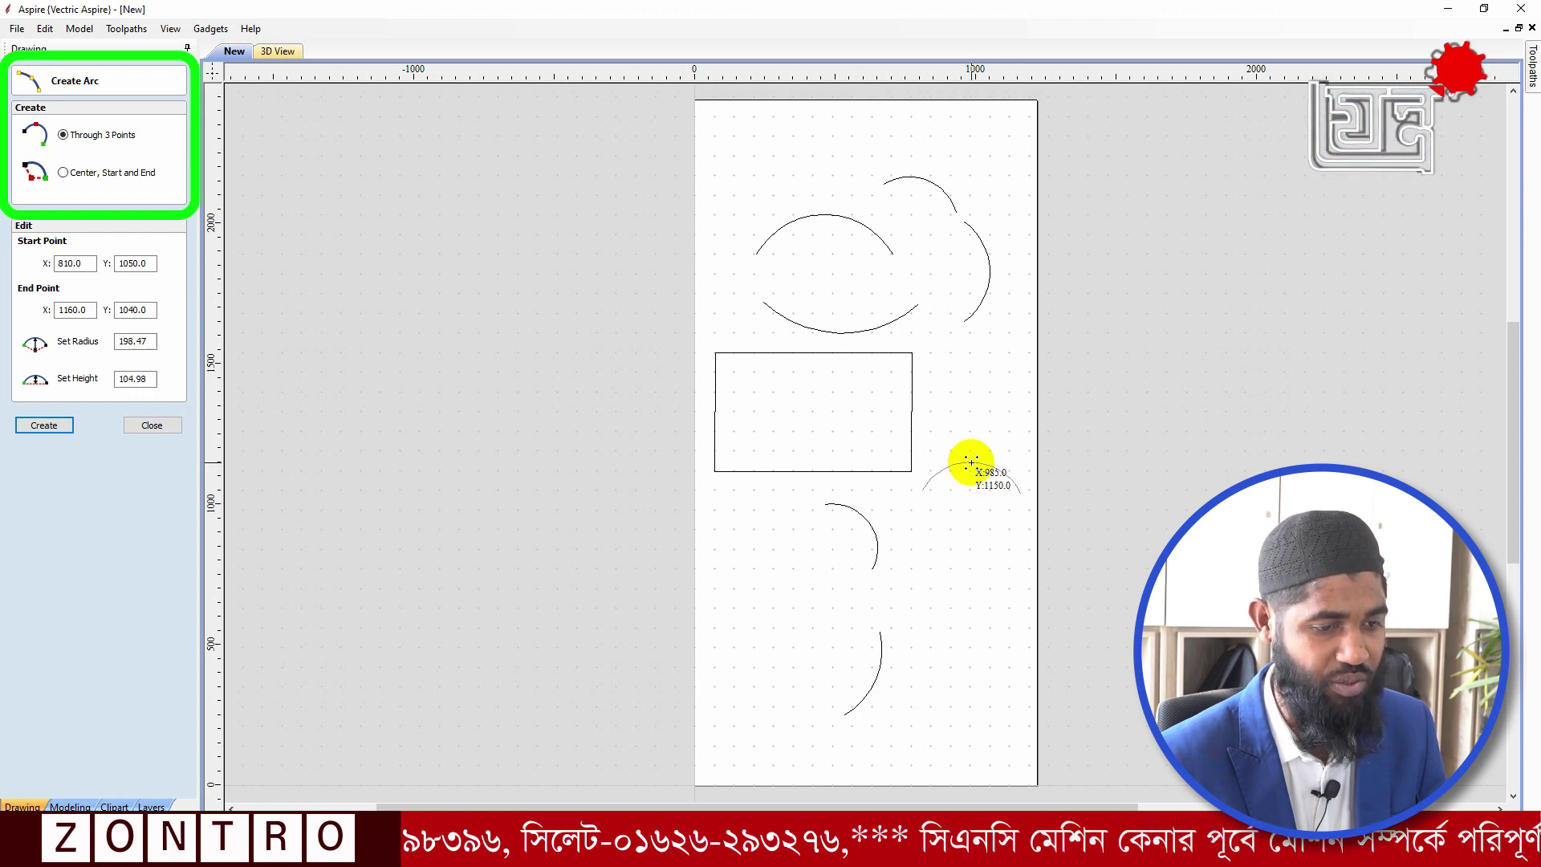
{"action": "left_click", "coordinate": [973, 458]}
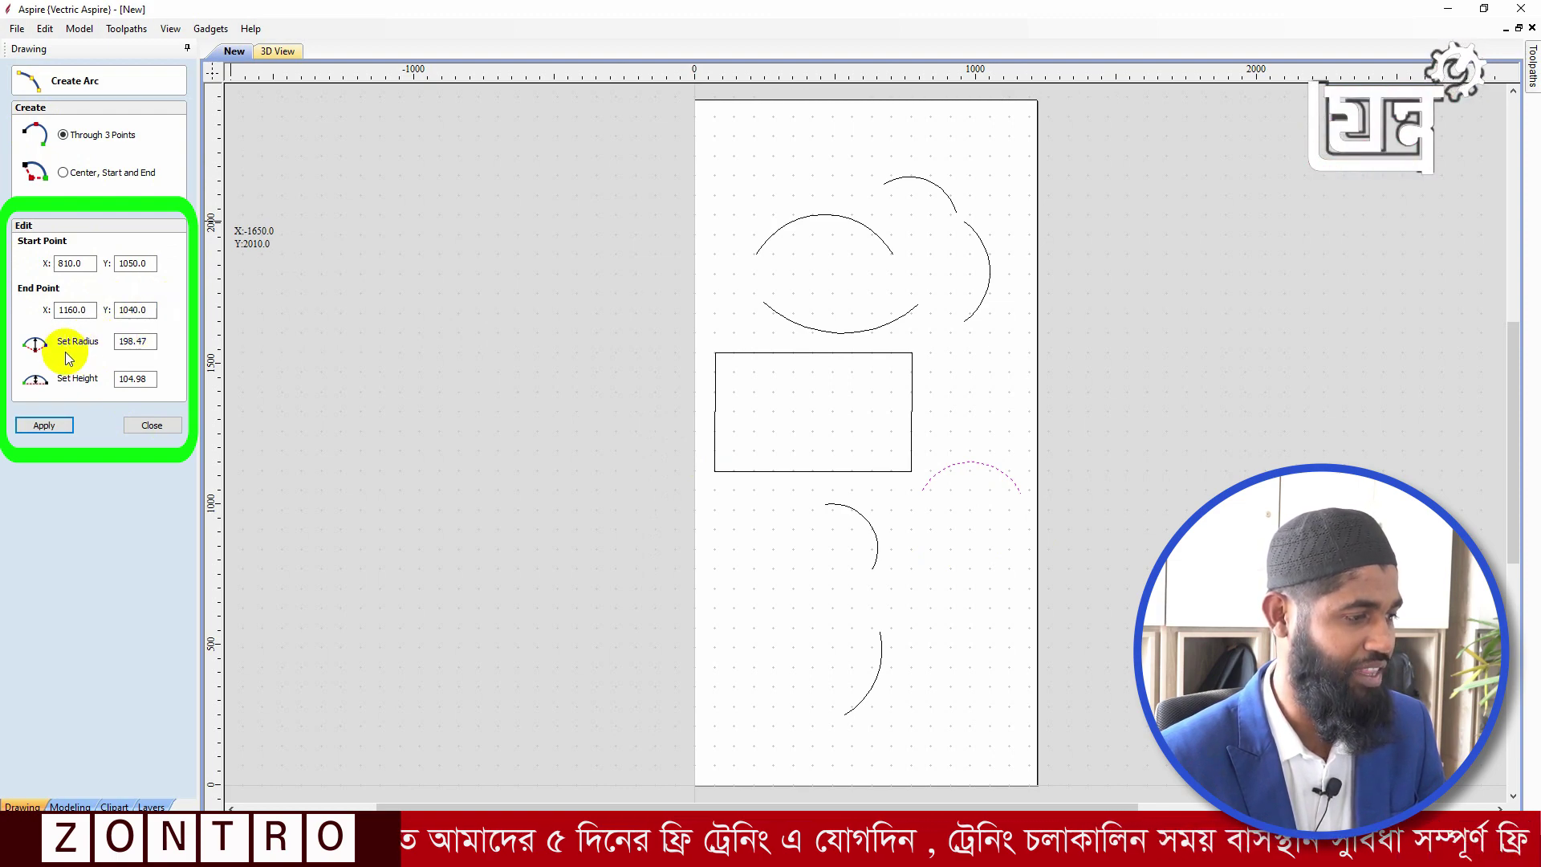
- Try to set the radius of the arc at the rectangle's lower right to 100 mm
{"action": "double_click", "coordinate": [149, 341]}
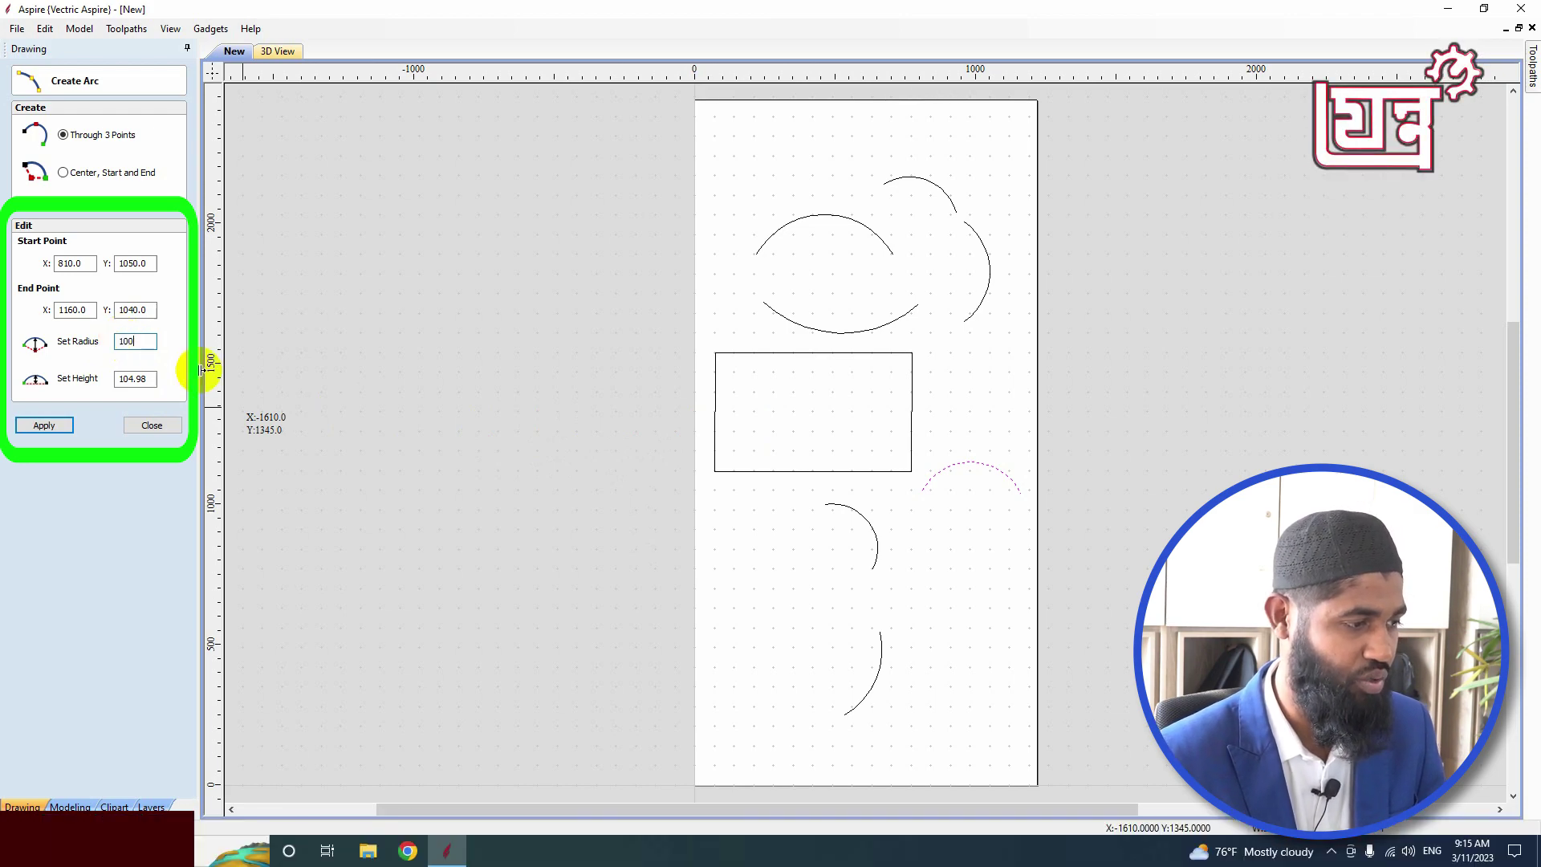
{"action": "left_click", "coordinate": [41, 426]}
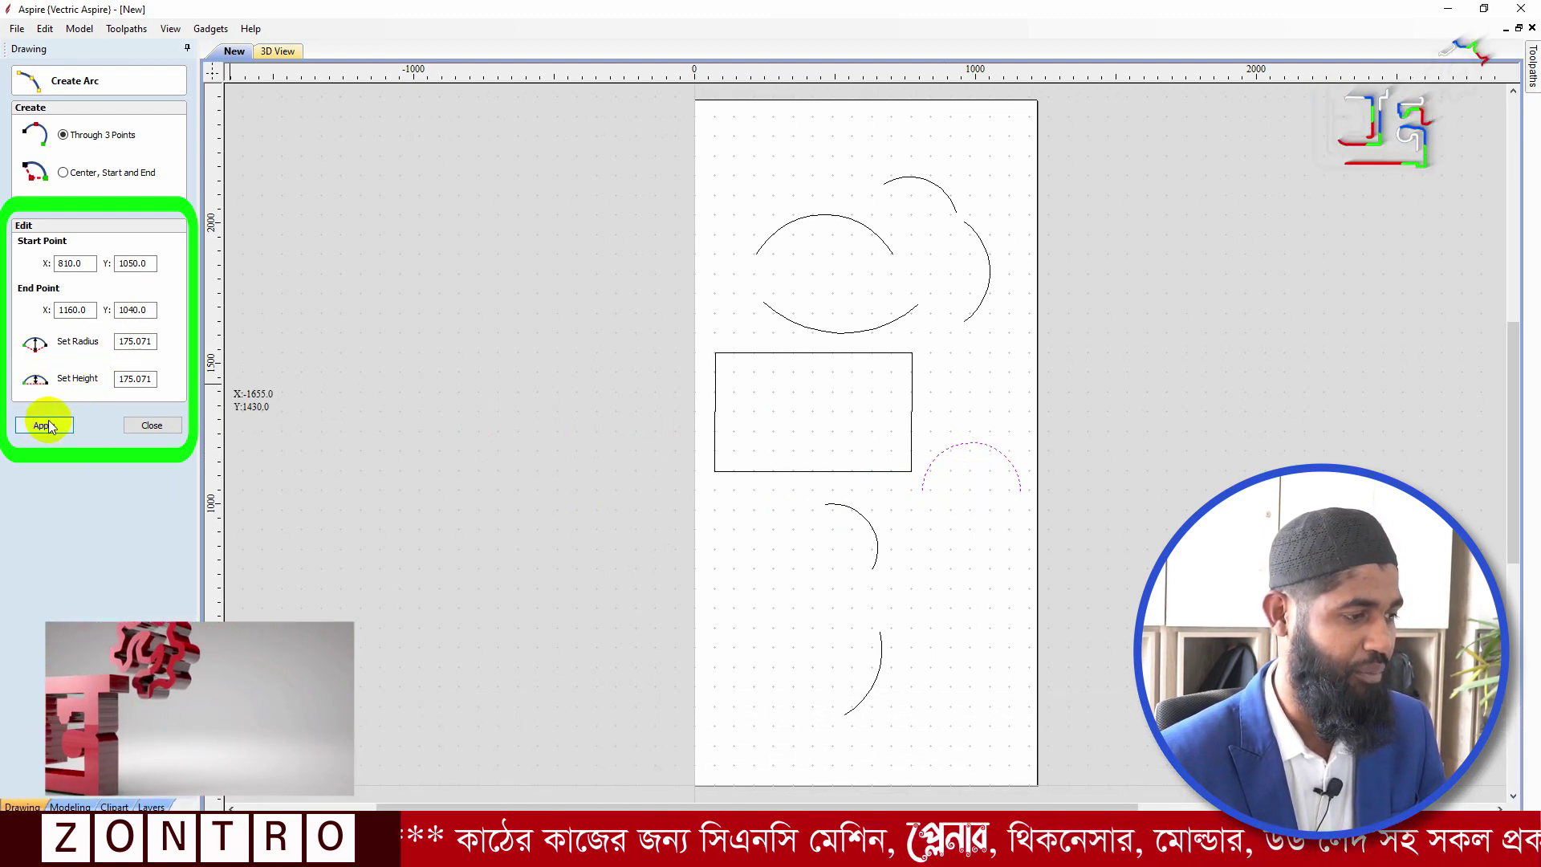
{"action": "double_click", "coordinate": [117, 342]}
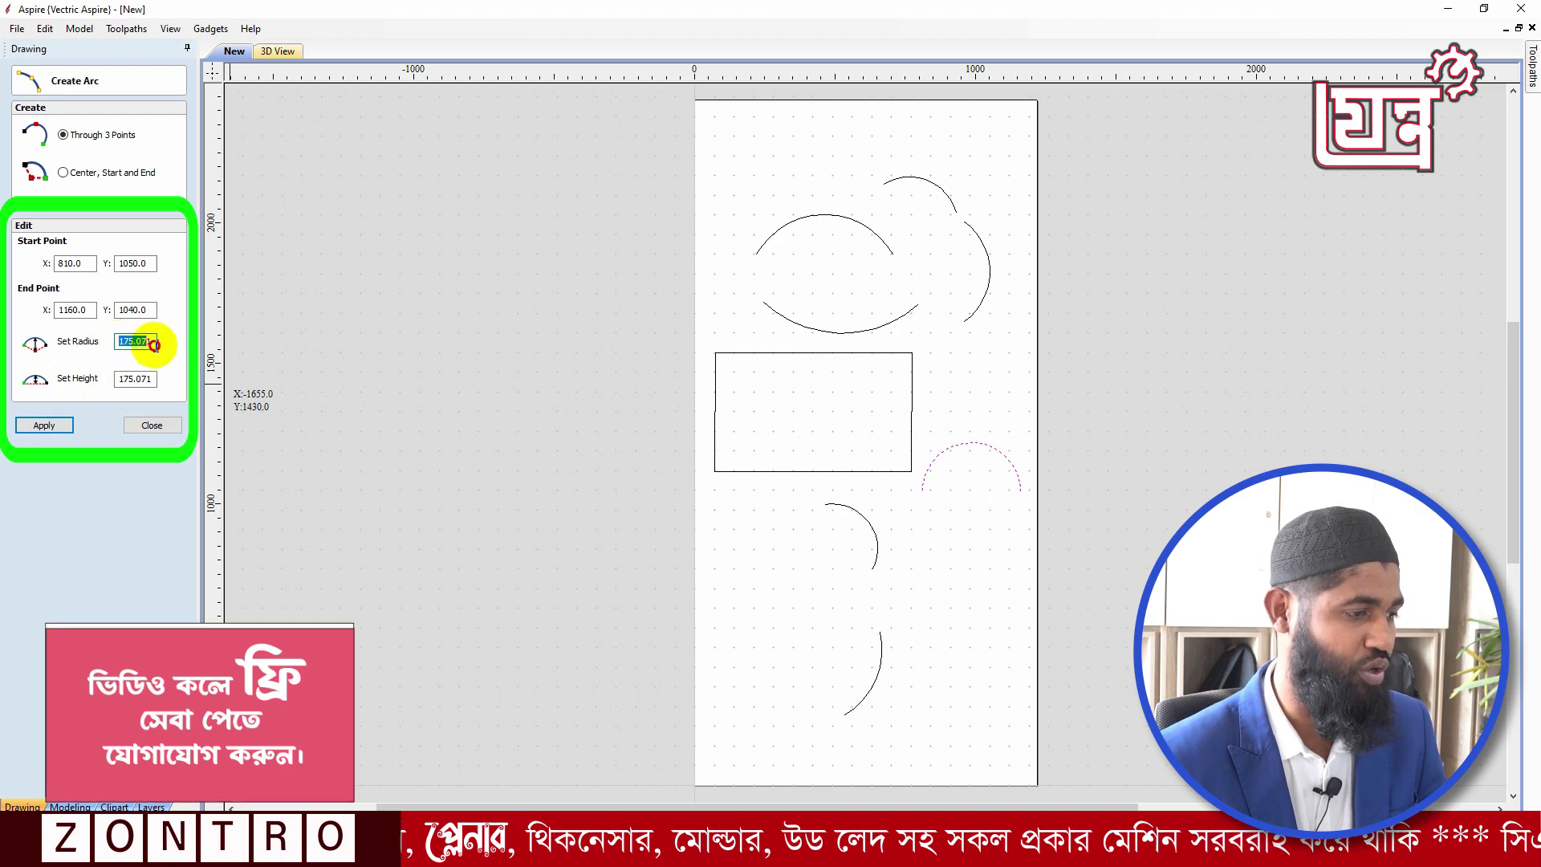
- Set the height of the arc at the rectangle's lower right to 100 mm and finish arc creation
{"action": "double_click", "coordinate": [123, 379]}
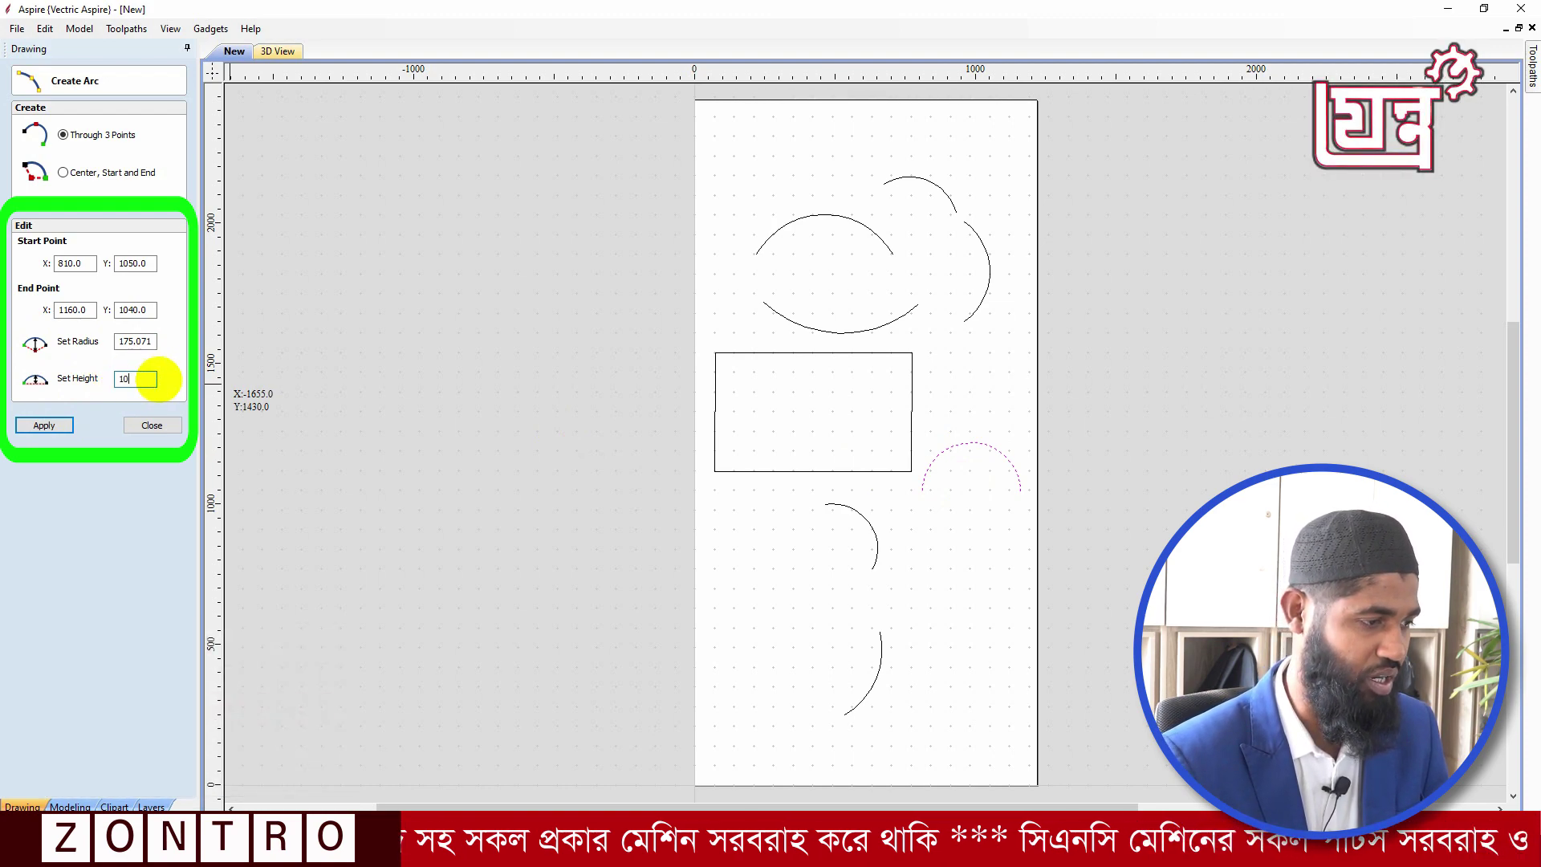
{"action": "left_click", "coordinate": [58, 427]}
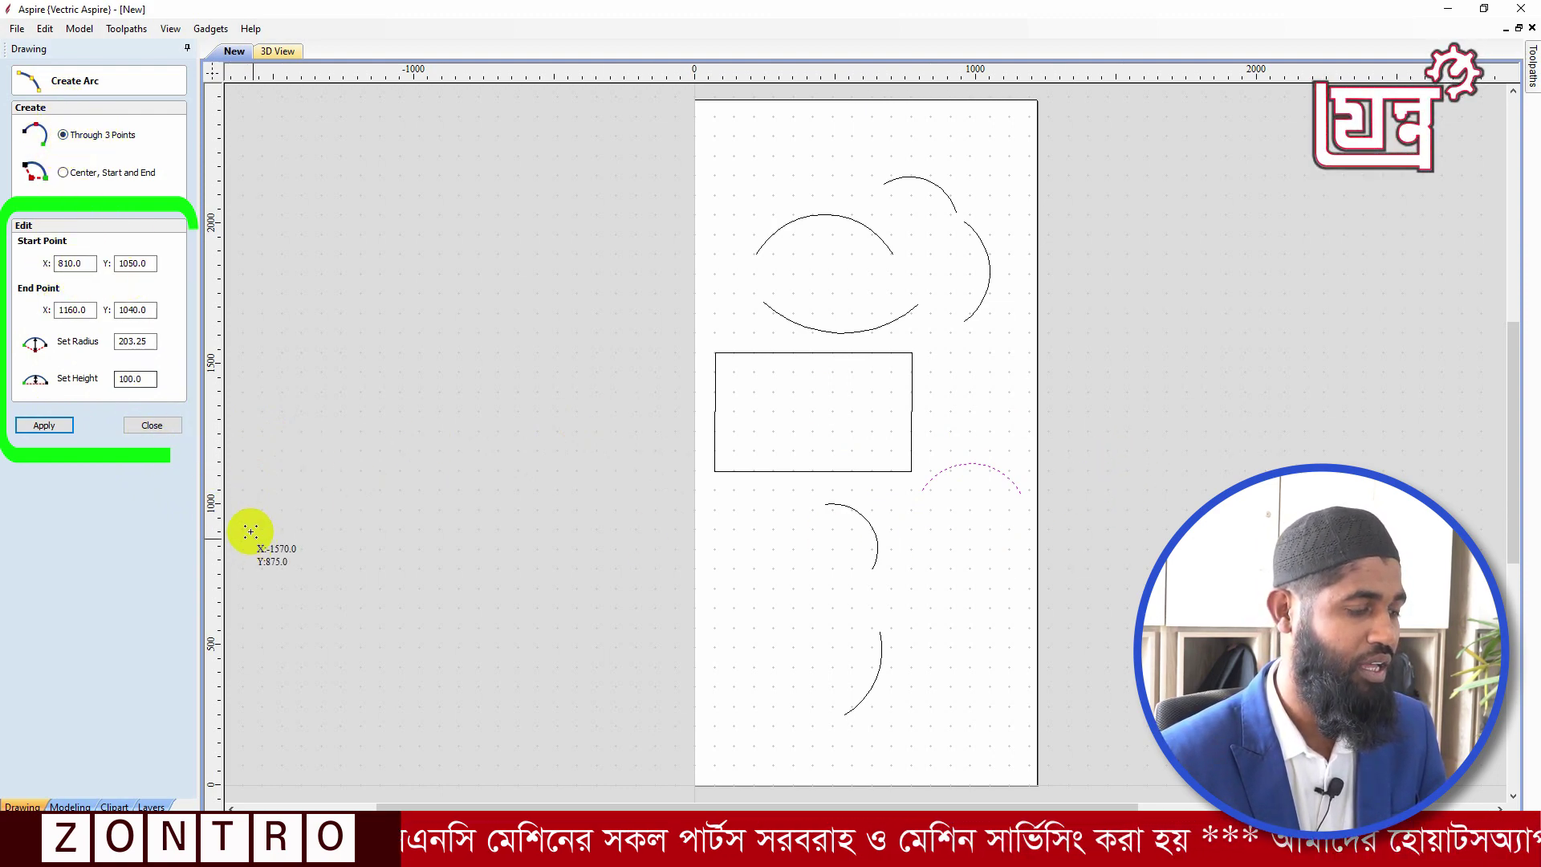
{"action": "left_click", "coordinate": [152, 425]}
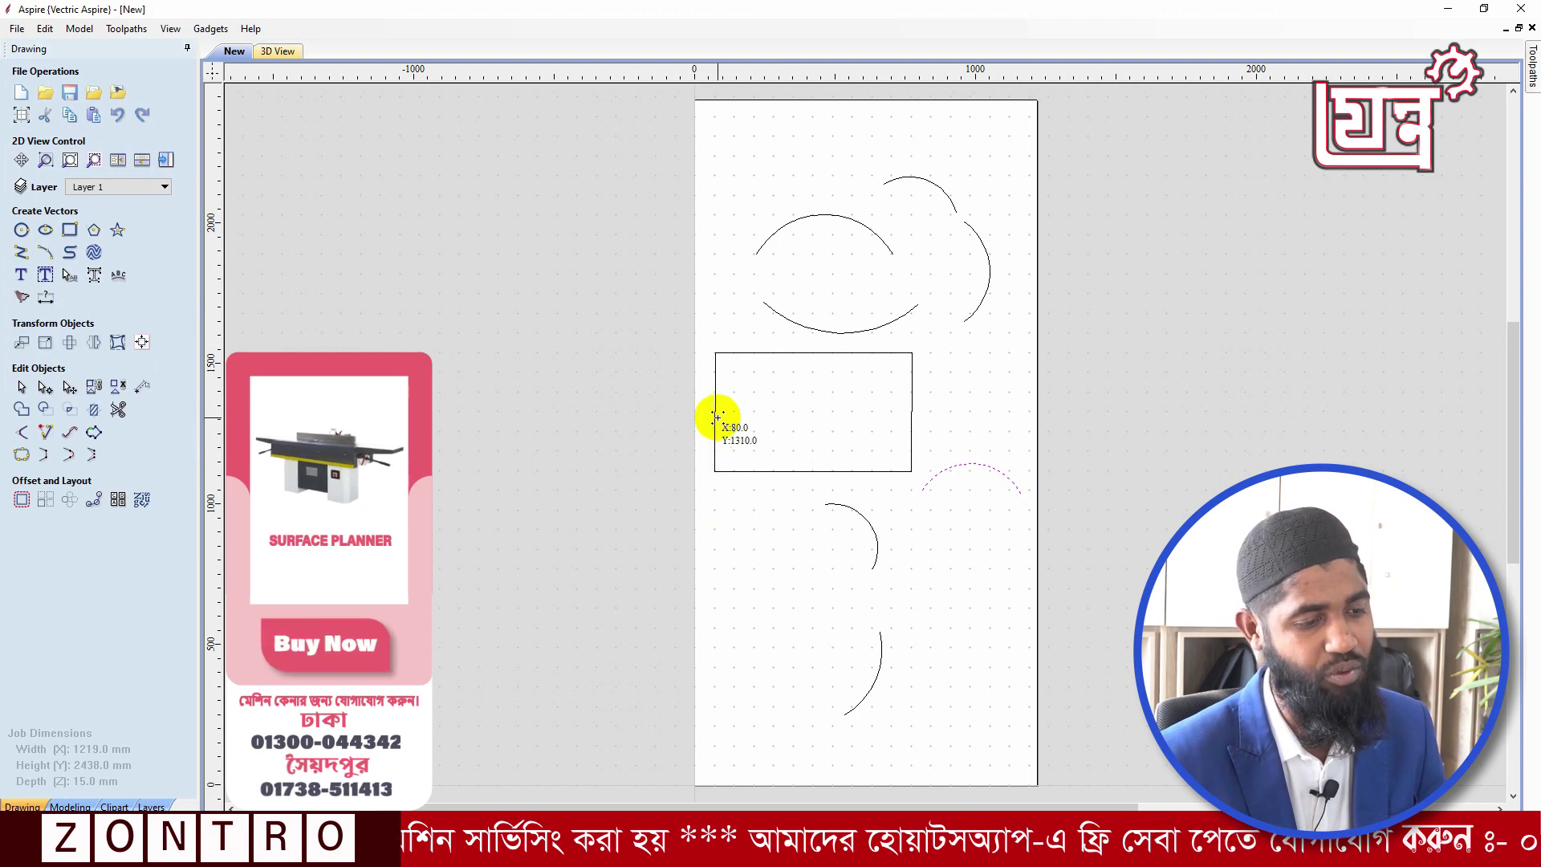
- Draw a smooth curve looping around the two arcs below the rectangle and back inward, from about X 130, Y 900 to X 170, Y 650
{"action": "left_click", "coordinate": [731, 530]}
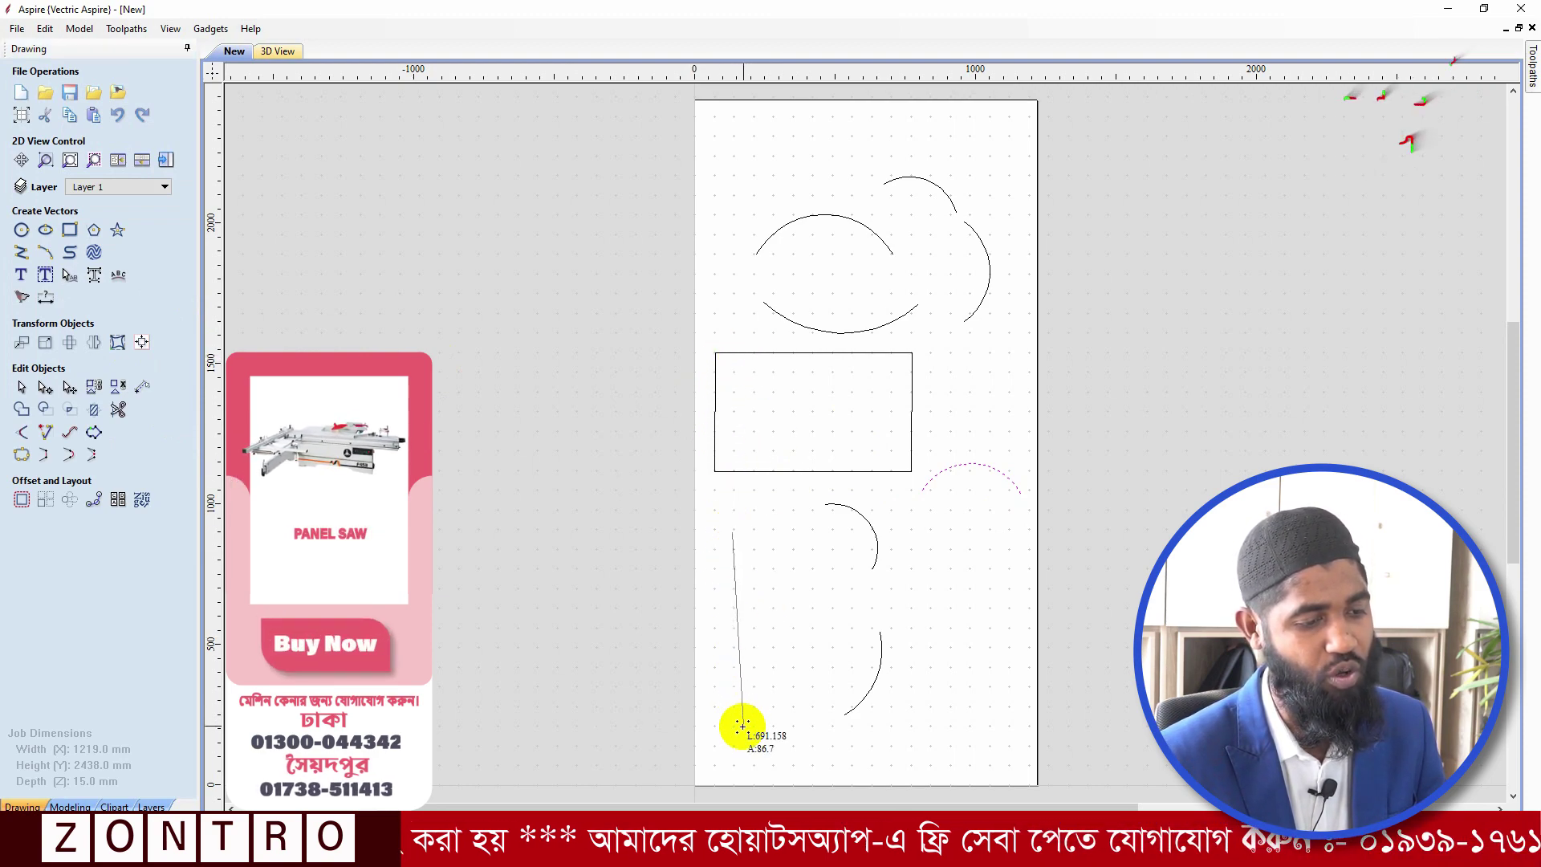
{"action": "left_click", "coordinate": [732, 668]}
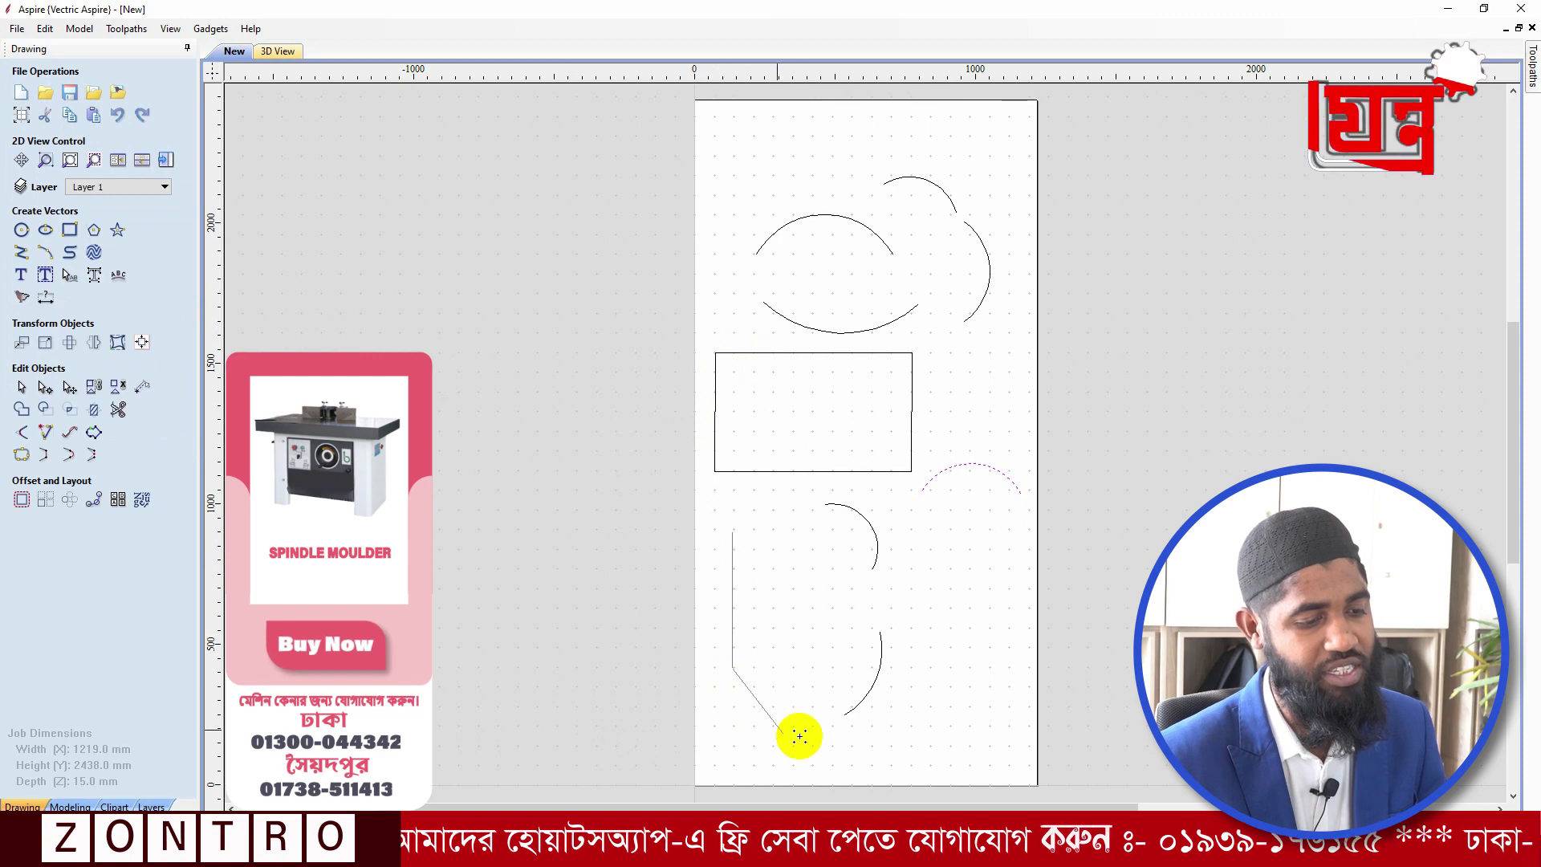
{"action": "left_click", "coordinate": [878, 711]}
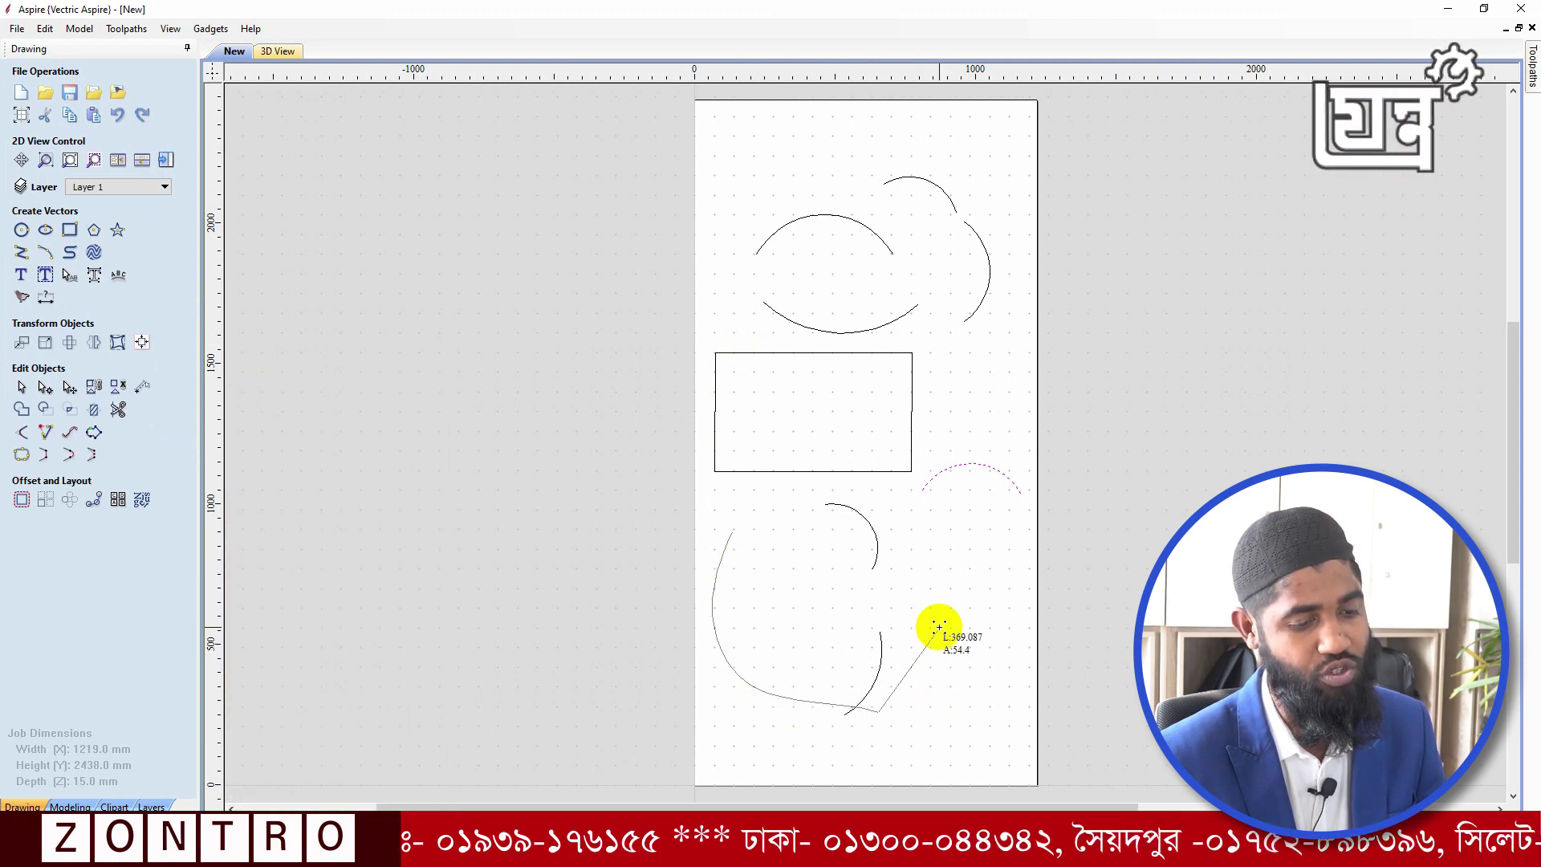
{"action": "left_click", "coordinate": [989, 576]}
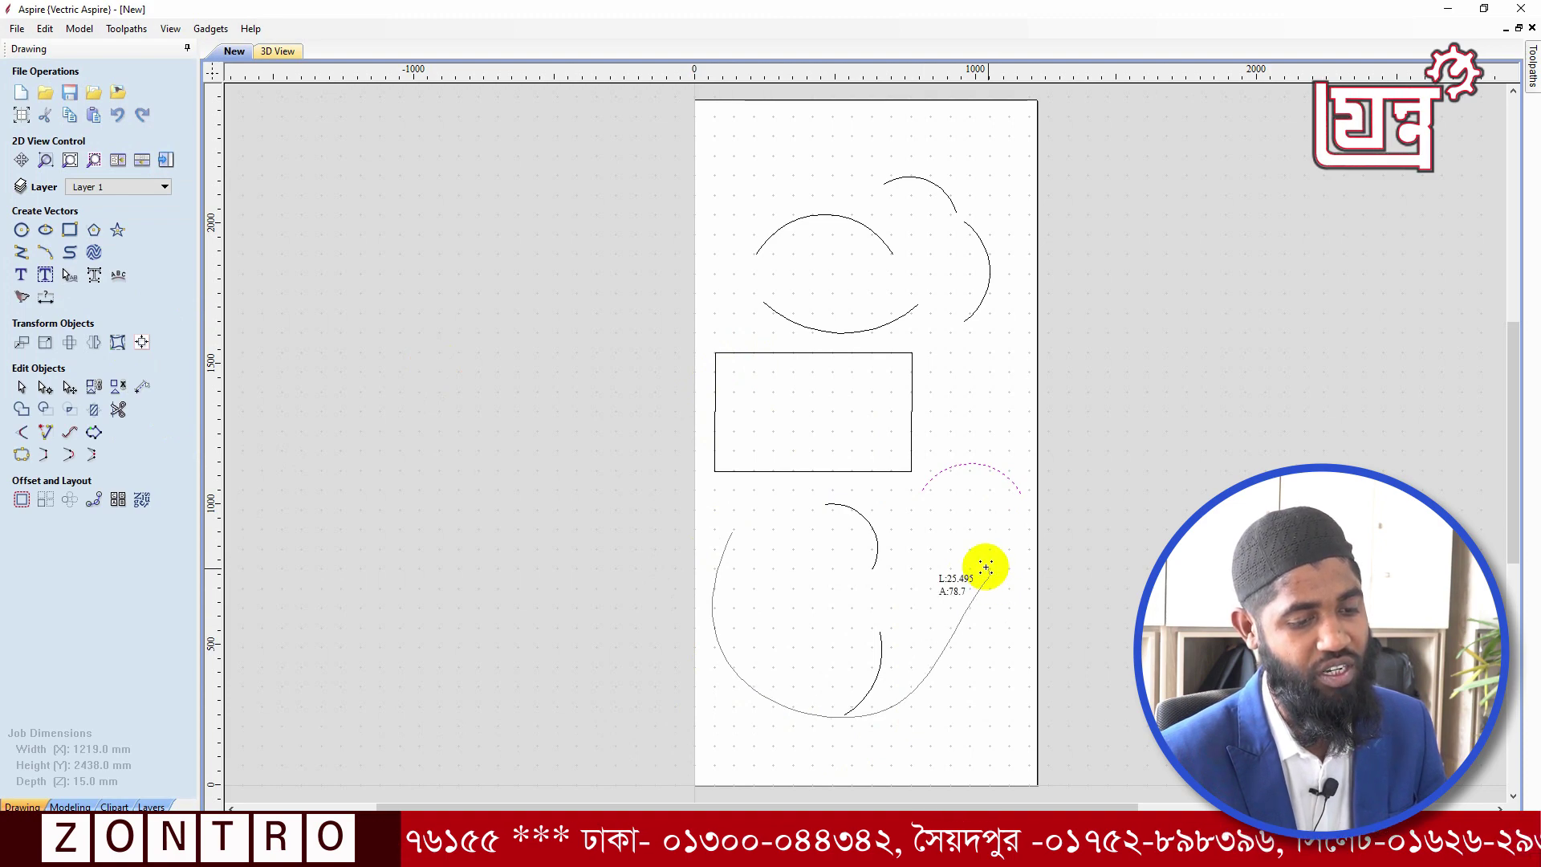
{"action": "left_click", "coordinate": [857, 486]}
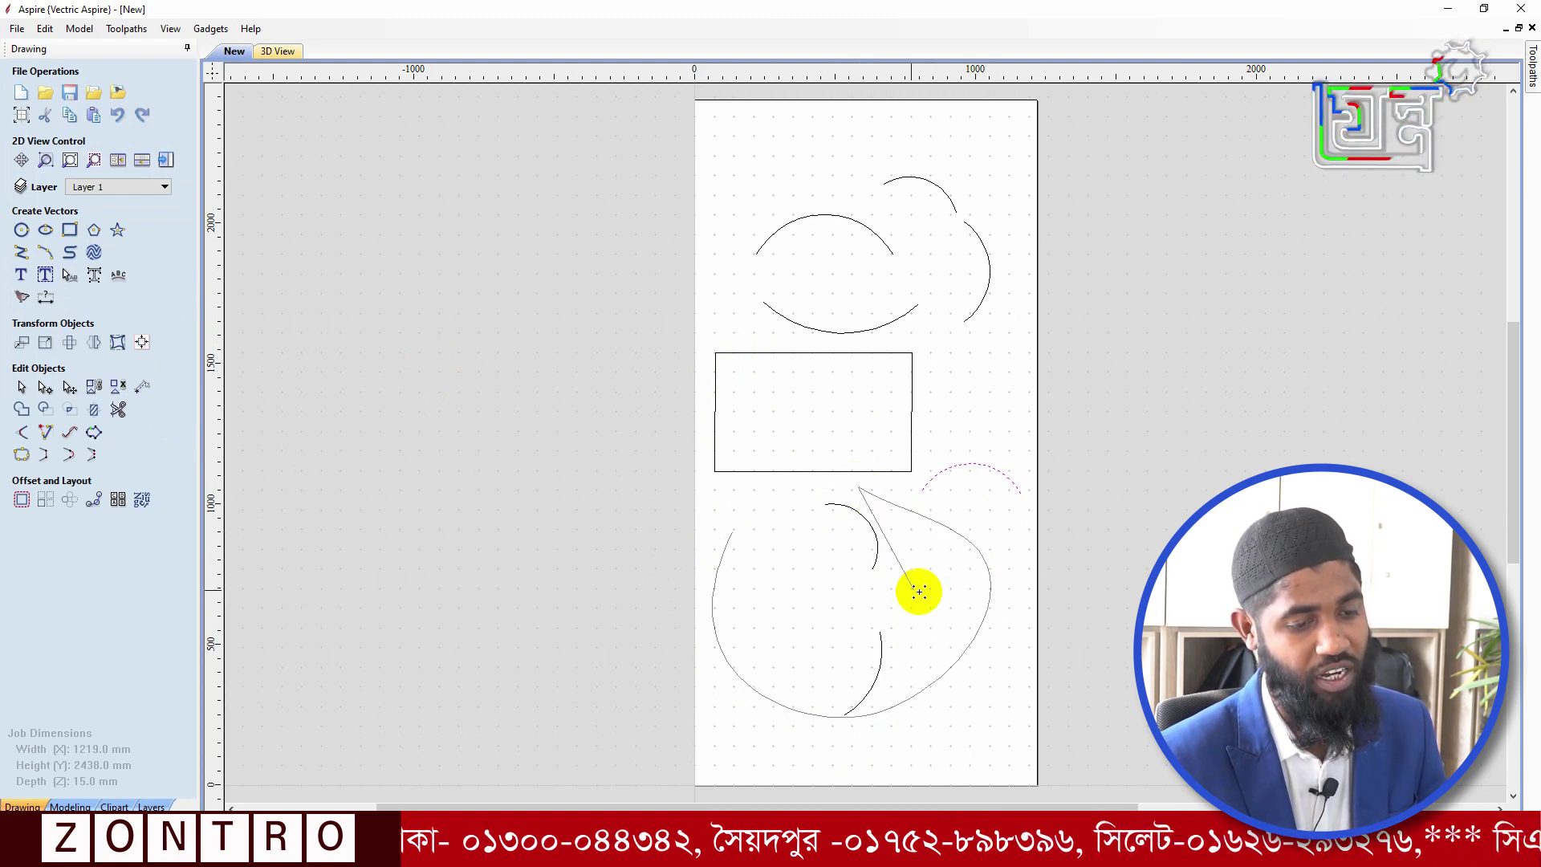
{"action": "left_click", "coordinate": [758, 524]}
{"action": "left_click", "coordinate": [902, 597]}
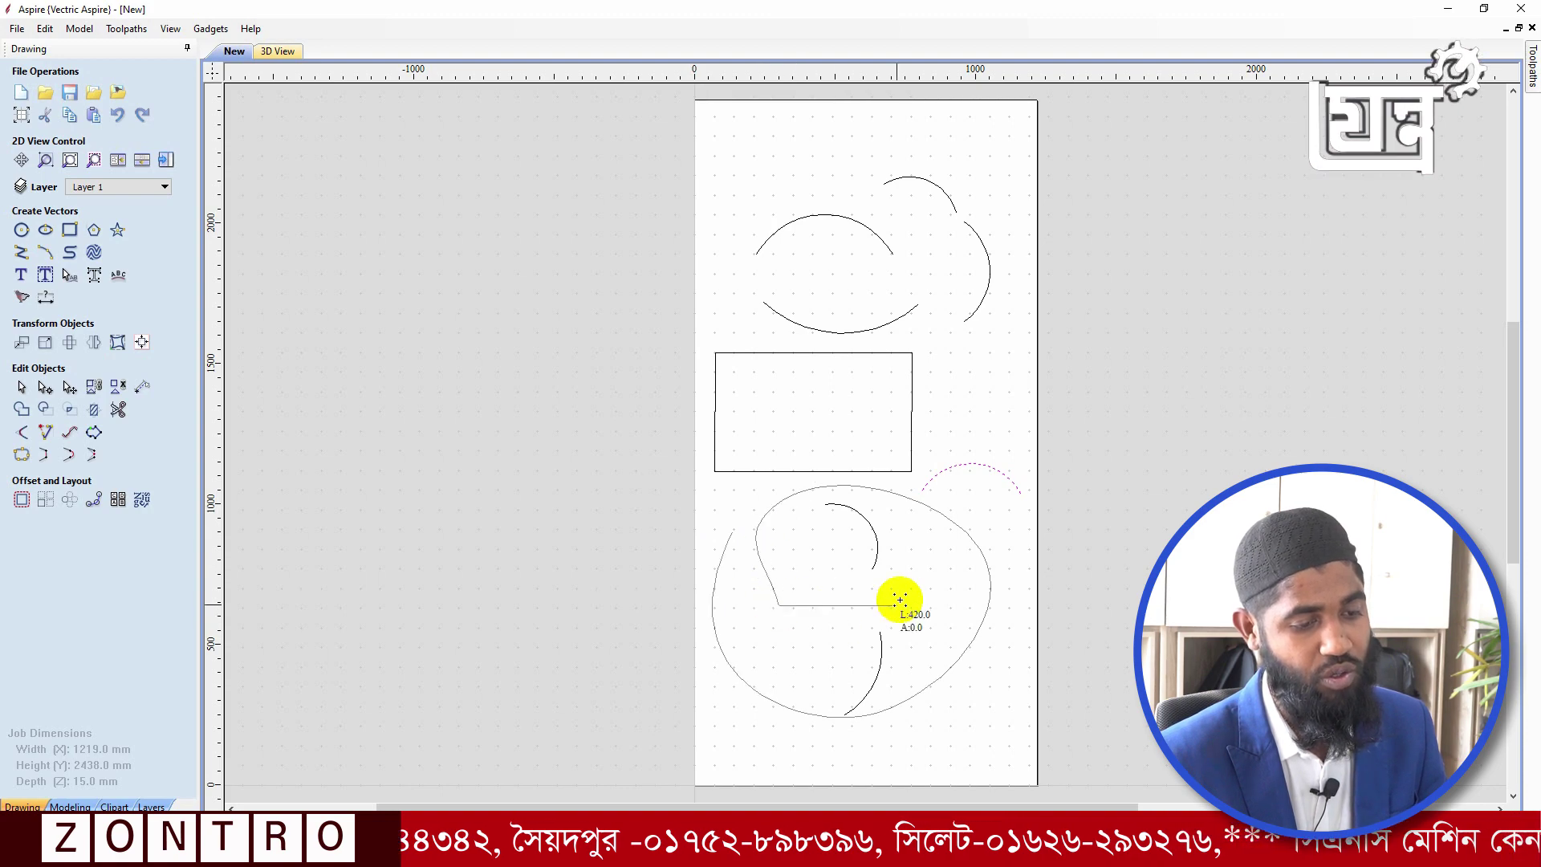
{"action": "left_click", "coordinate": [938, 640]}
{"action": "left_click", "coordinate": [817, 663]}
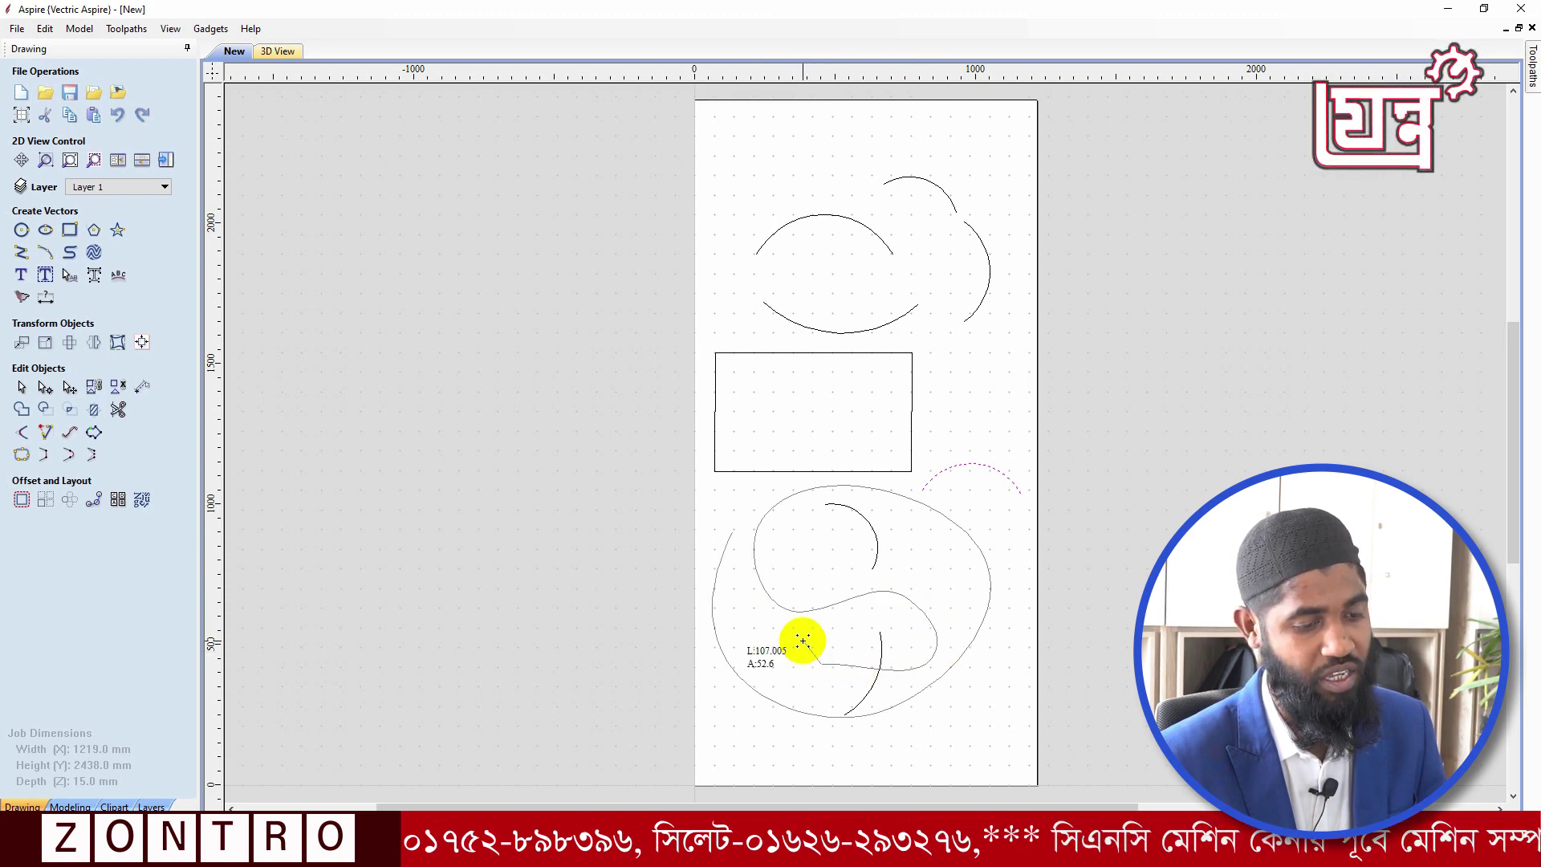
{"action": "left_click", "coordinate": [736, 532]}
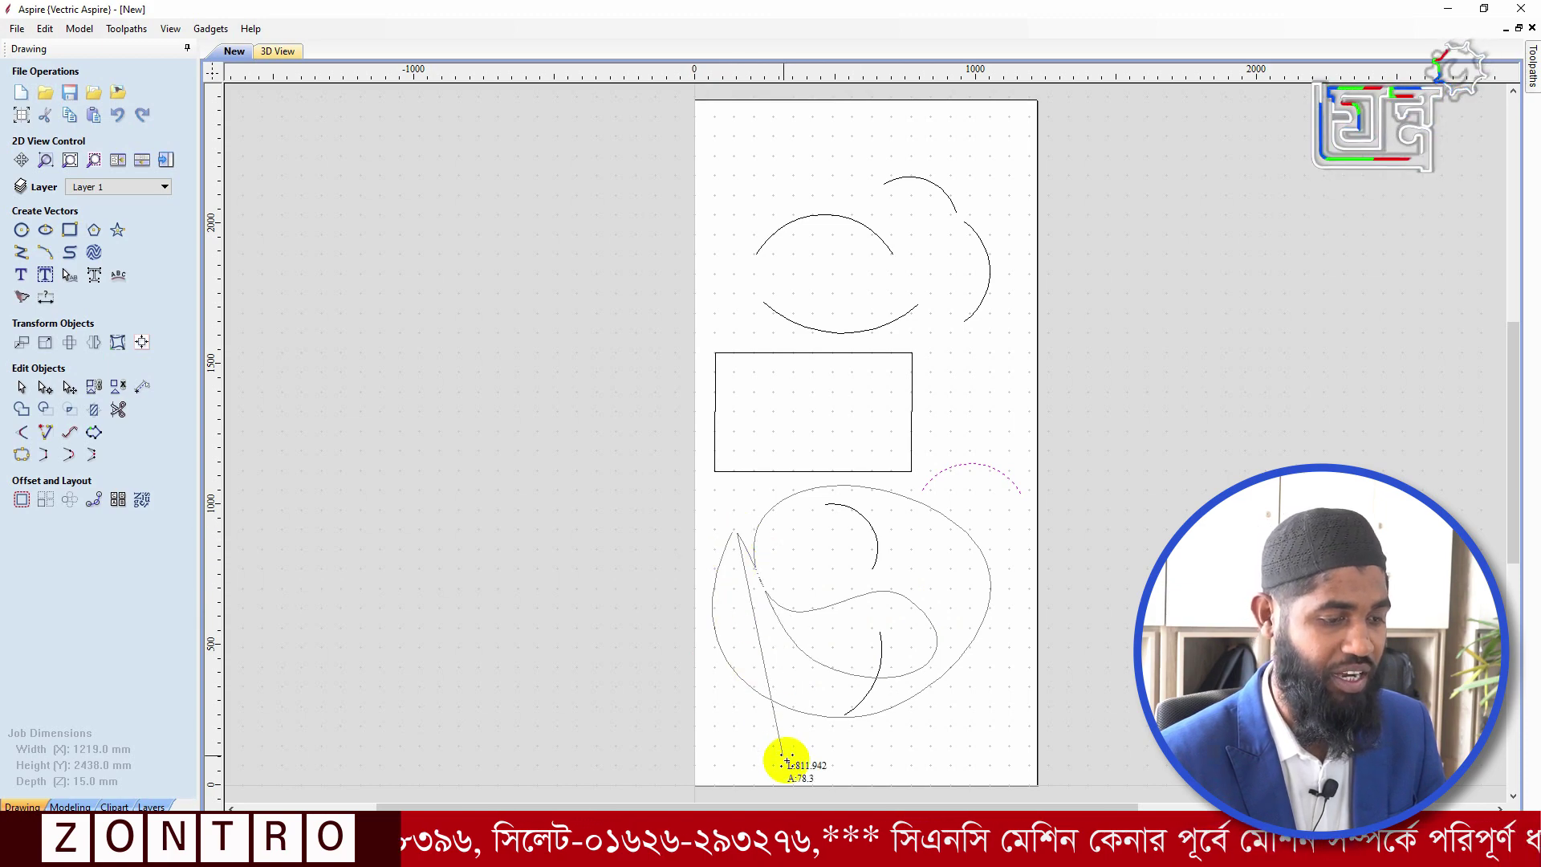
{"action": "left_click", "coordinate": [742, 600]}
{"action": "right_click", "coordinate": [742, 600]}
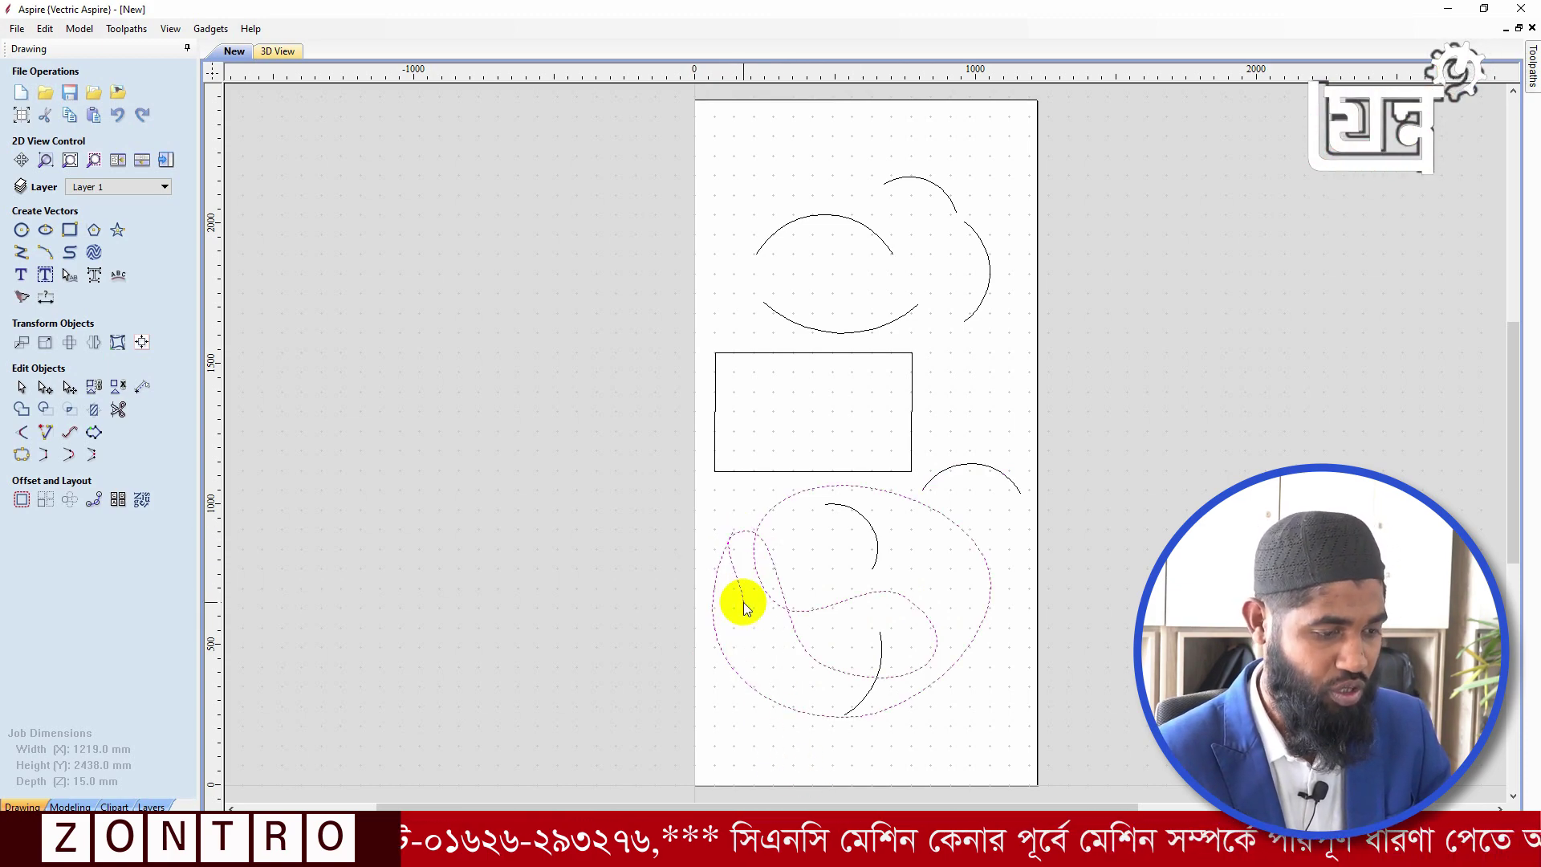